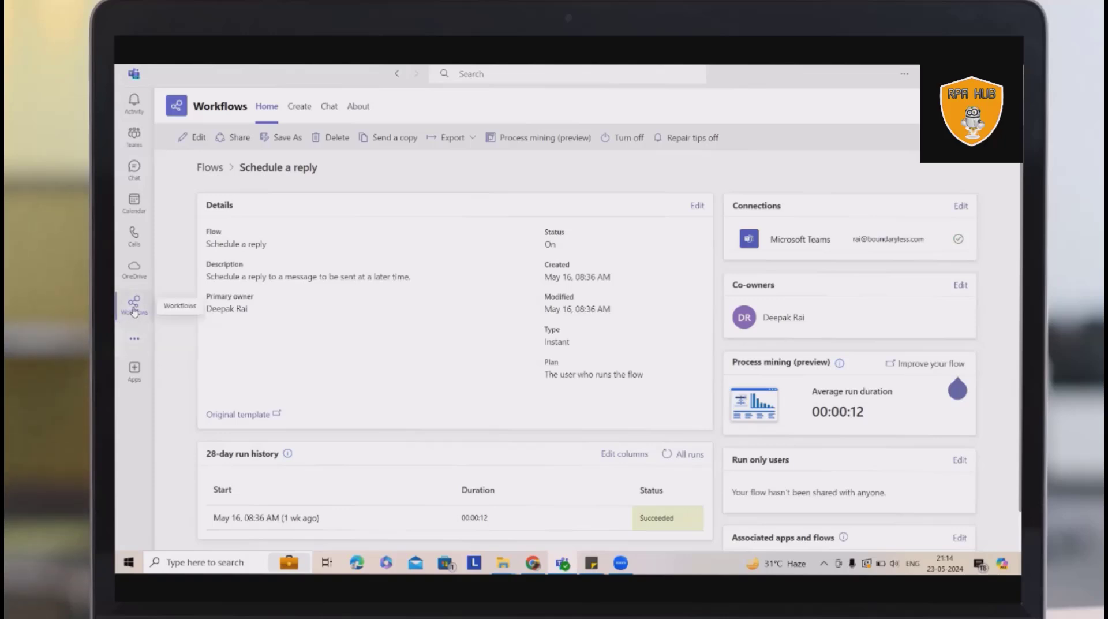
# - Create a new blank workflow that starts with the "Manually trigger a flow" trigger
pyautogui.click(296, 109)
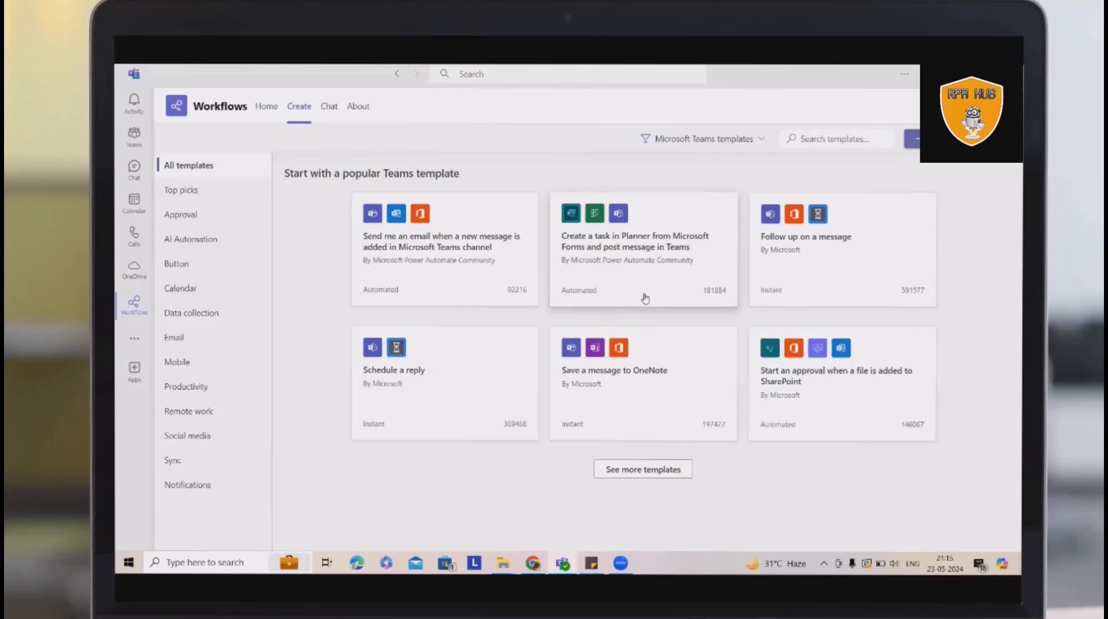
pyautogui.click(667, 269)
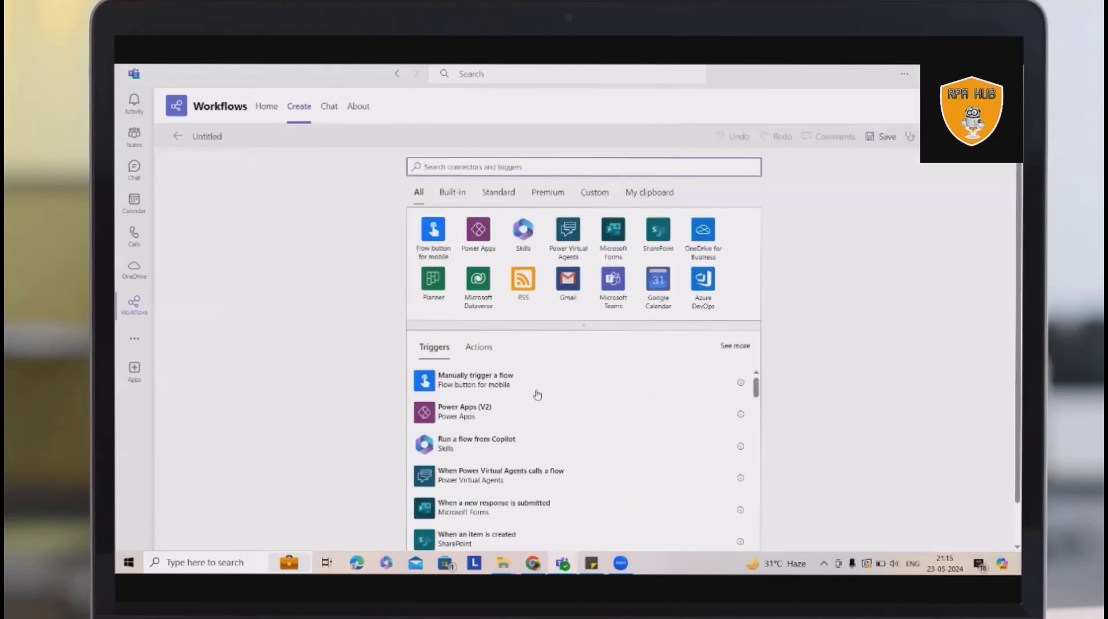
pyautogui.scroll(-1, 568, 354)
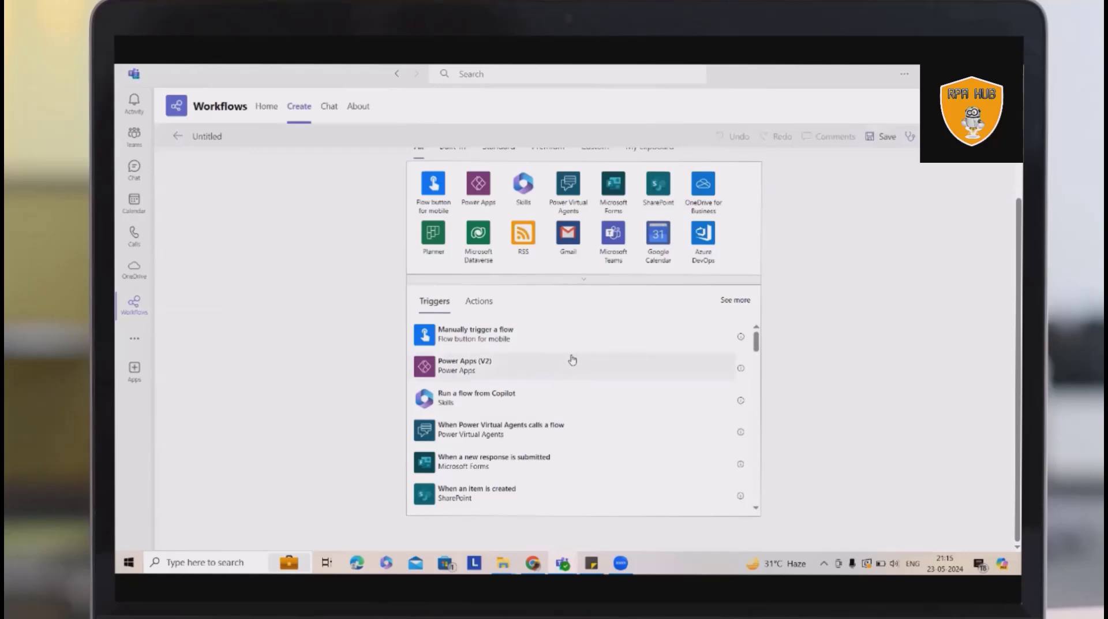
pyautogui.scroll(-2, 570, 359)
pyautogui.scroll(2, 572, 360)
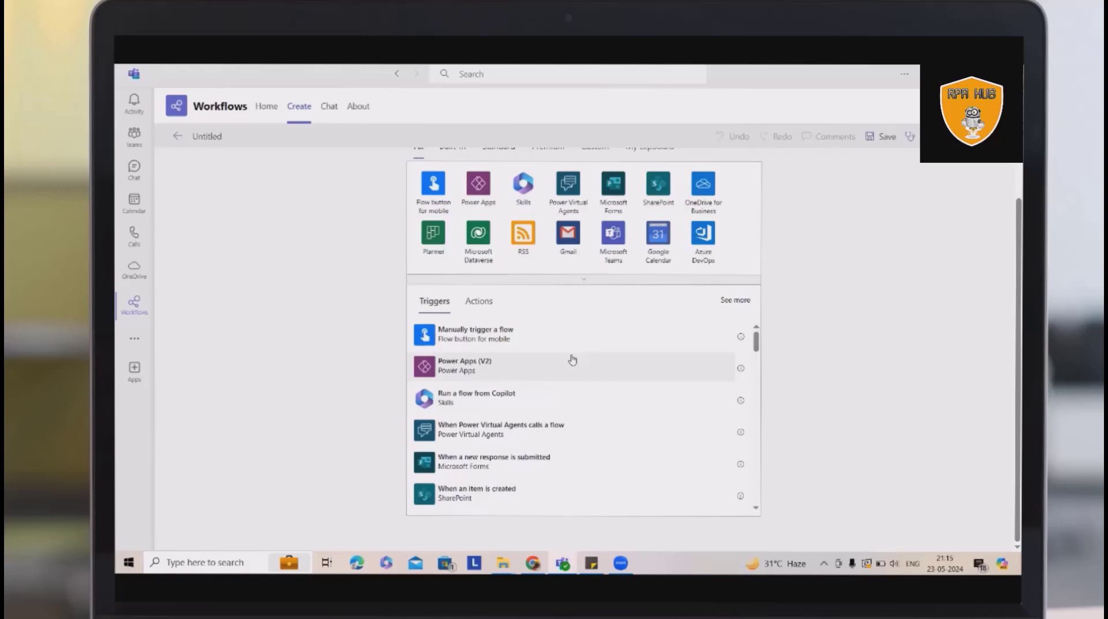
pyautogui.scroll(-2, 572, 360)
pyautogui.scroll(2, 574, 359)
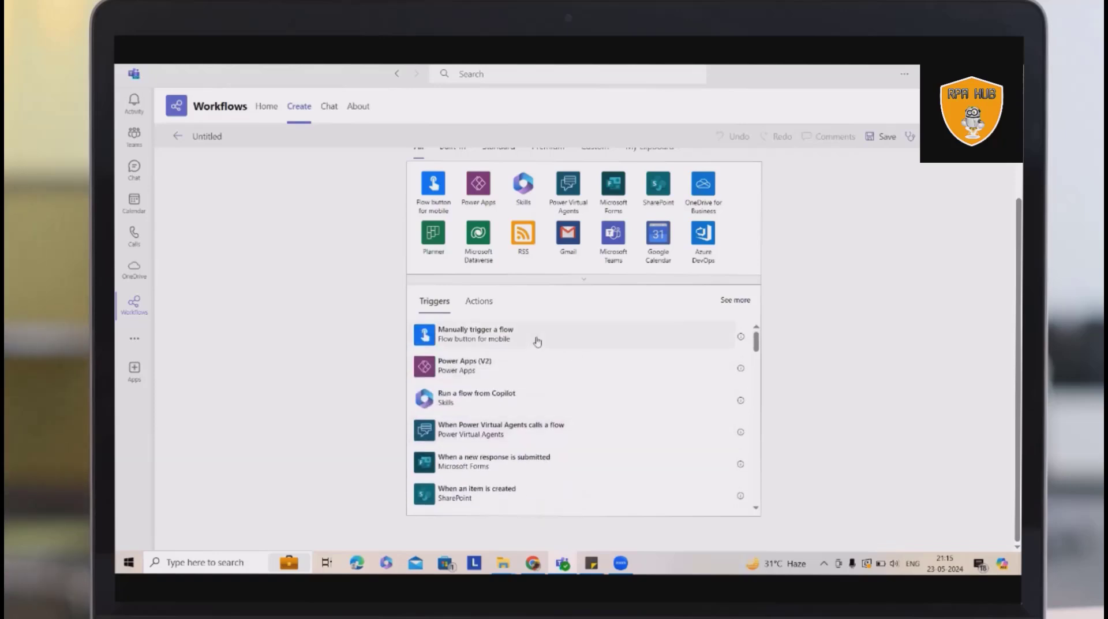
pyautogui.click(537, 341)
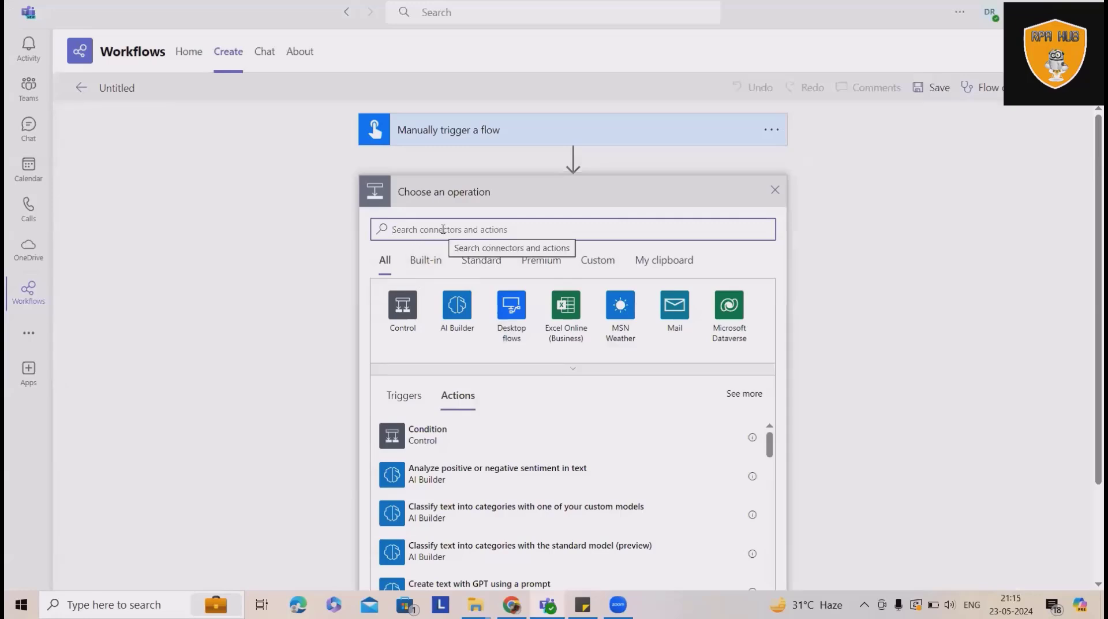
# - Find the Office 365 Outlook connector with "outl" and add its "Send an email (V2)" action to the flow
pyautogui.write('e')
pyautogui.press('BackSpace')
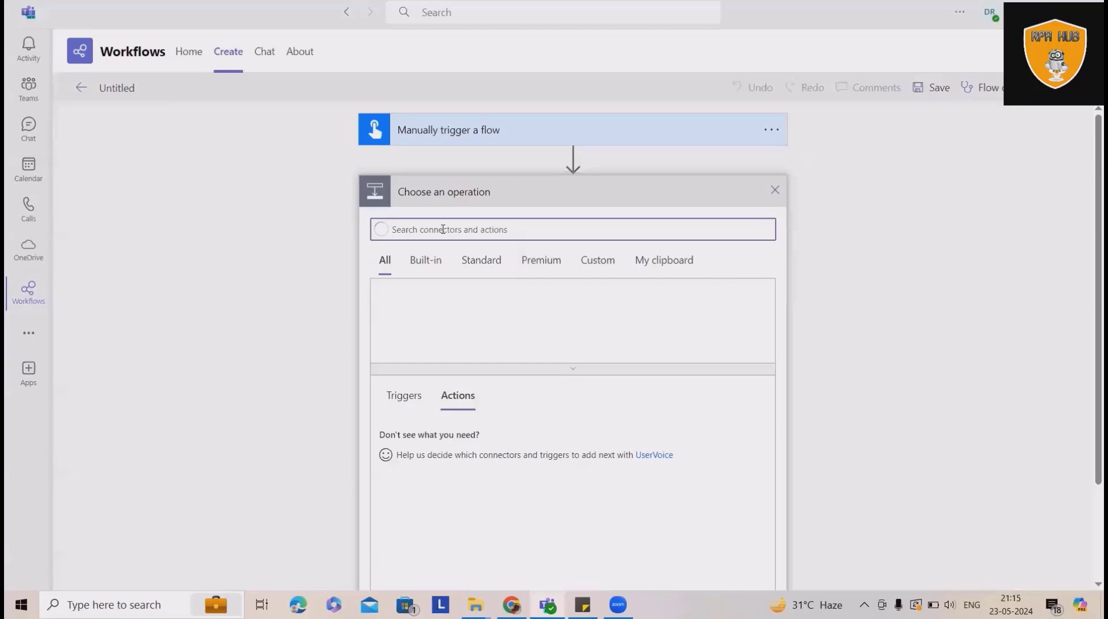
pyautogui.write('outl')
pyautogui.click(434, 367)
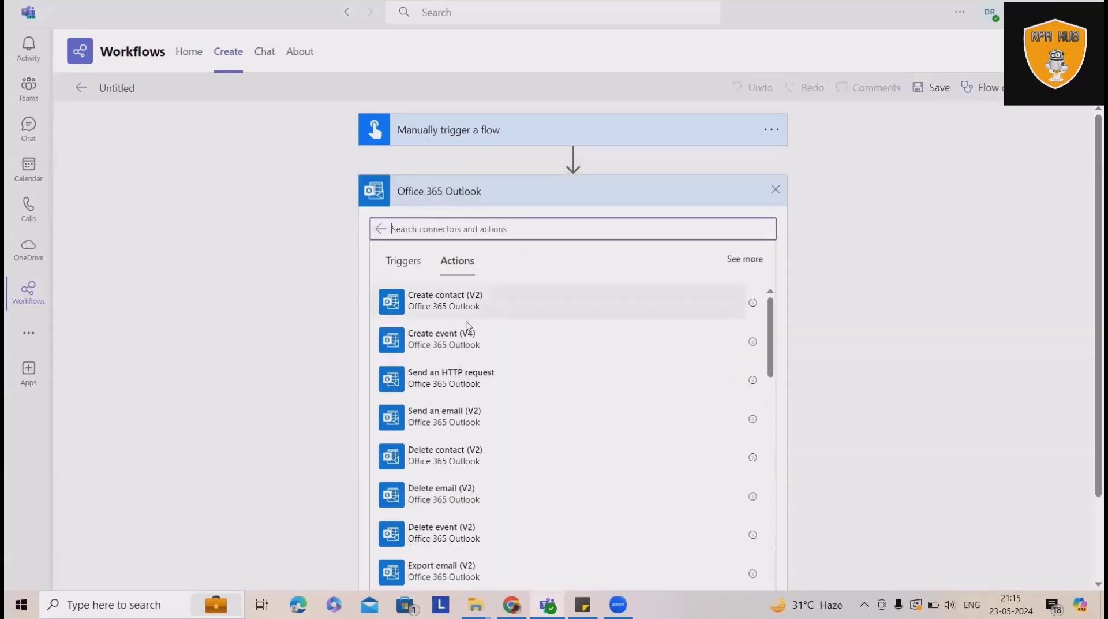
pyautogui.scroll(-2, 462, 375)
pyautogui.scroll(1, 473, 394)
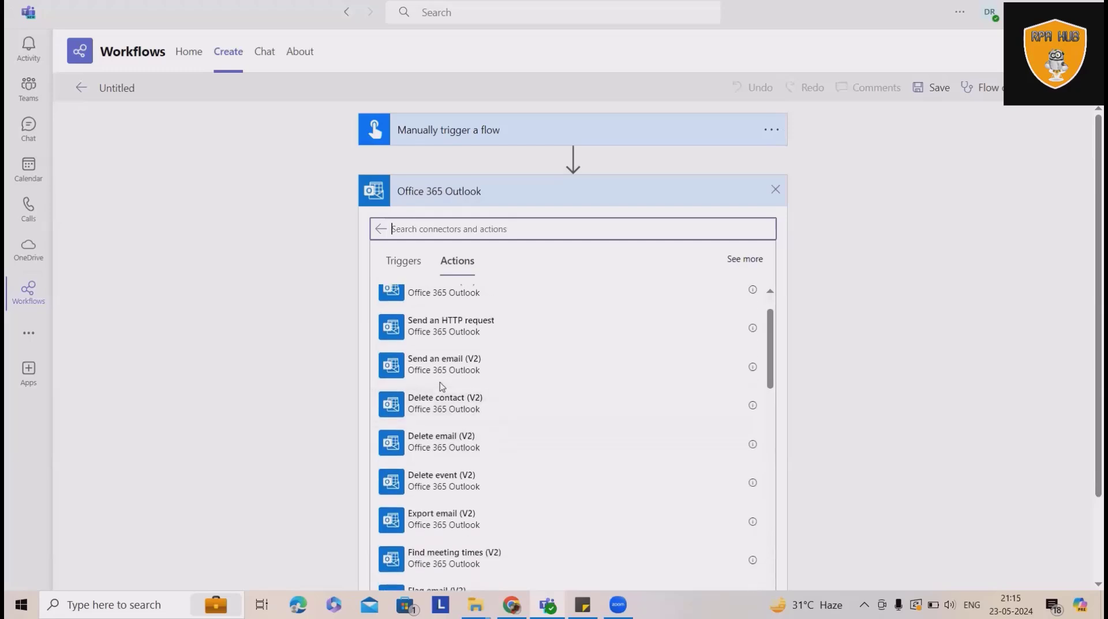
pyautogui.click(440, 385)
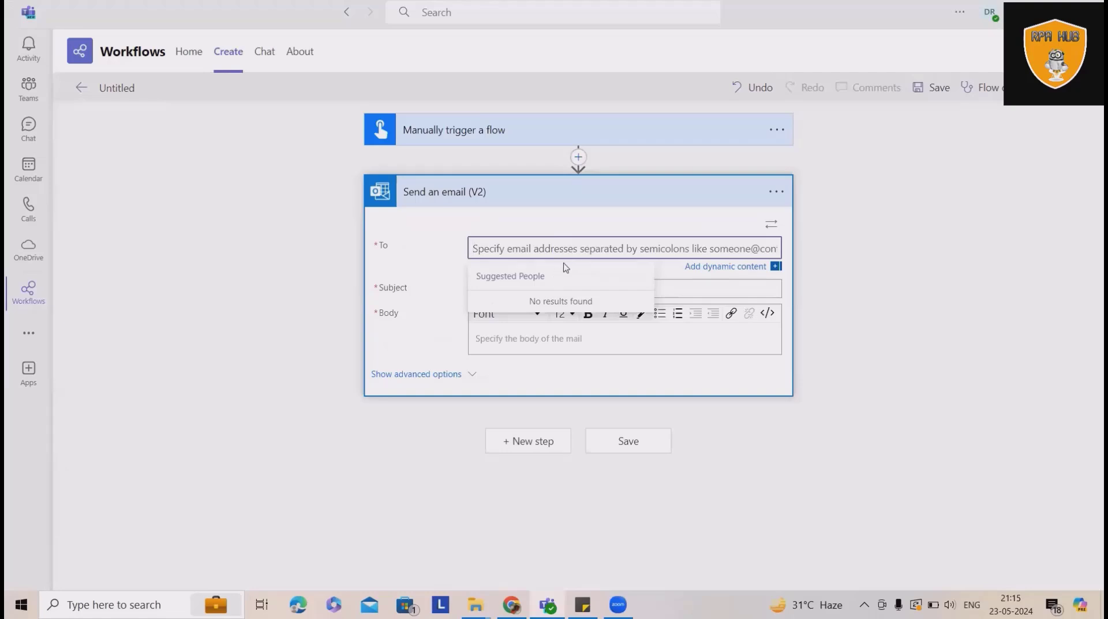
# - Fill in the recipient's e-mail address for the Send an email (V2) action
pyautogui.write('ra')
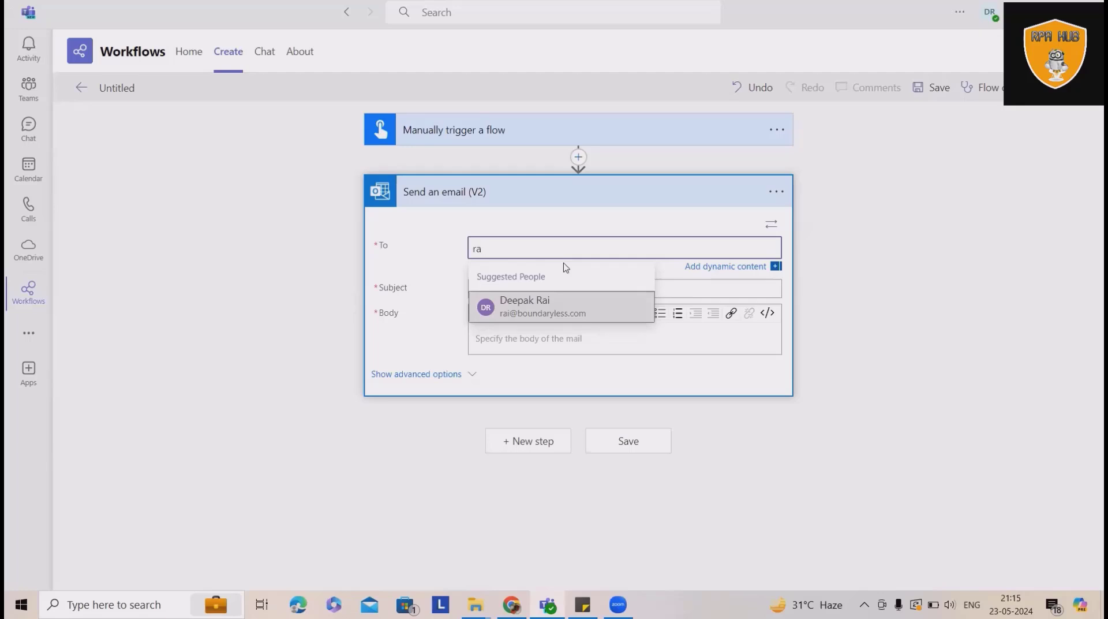
pyautogui.write('i')
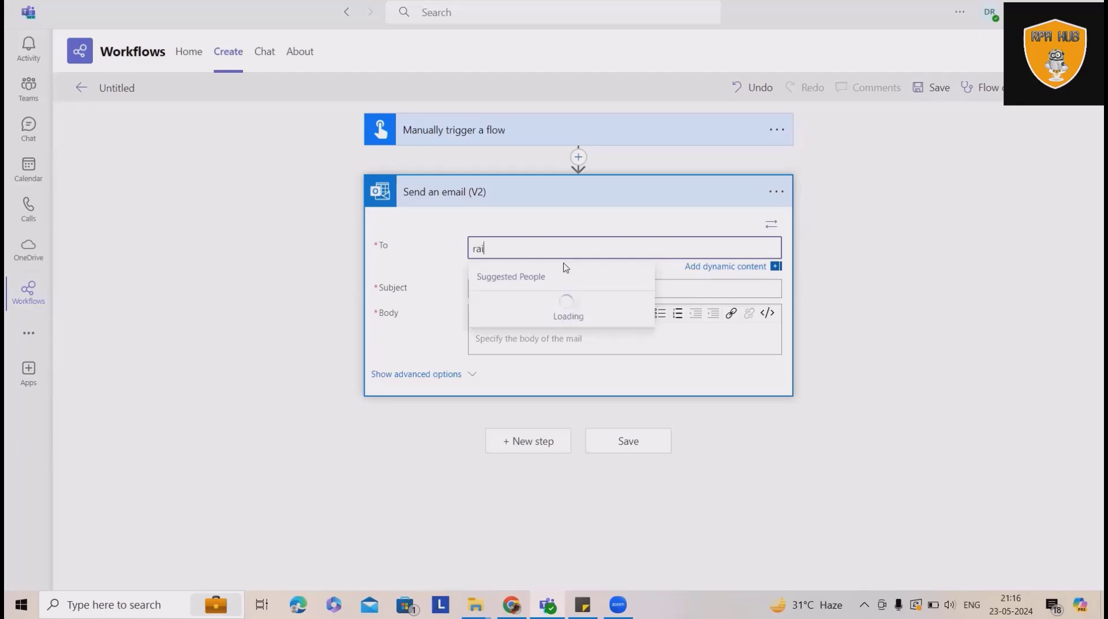
pyautogui.press('Return')
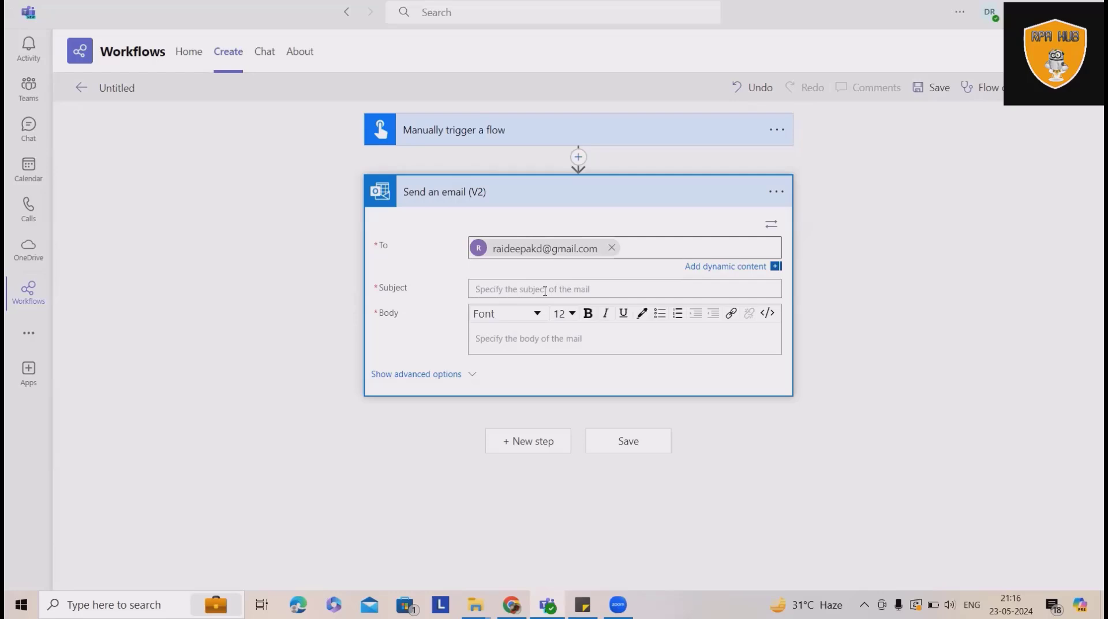
# - Set the email subject to "This is a Subject for Automation Email" and copy the same text into the body
pyautogui.click(545, 290)
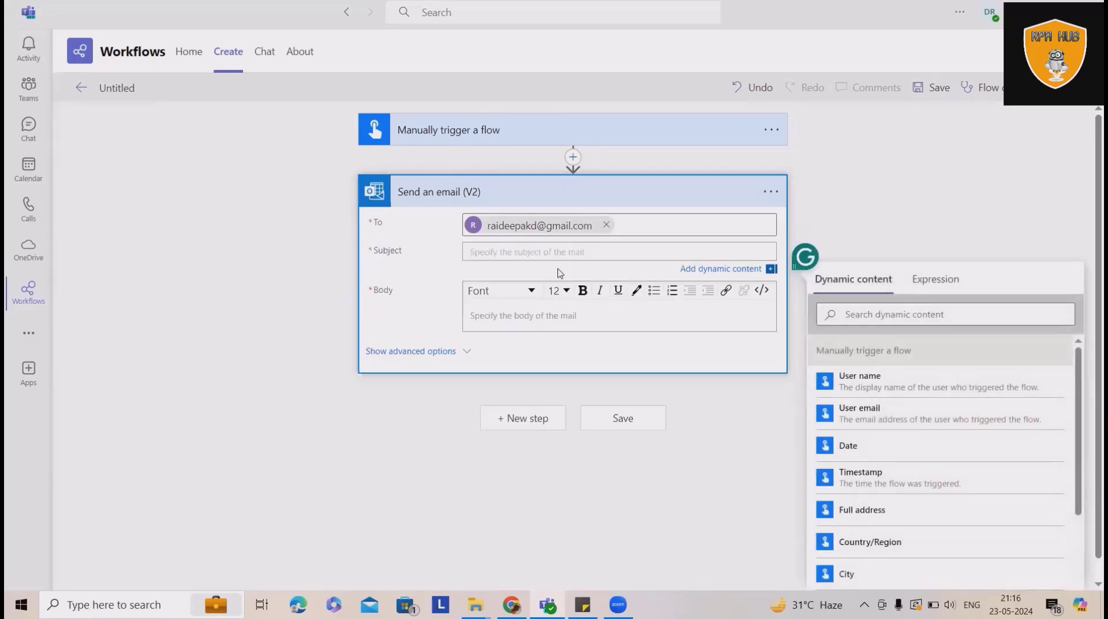
pyautogui.write('T')
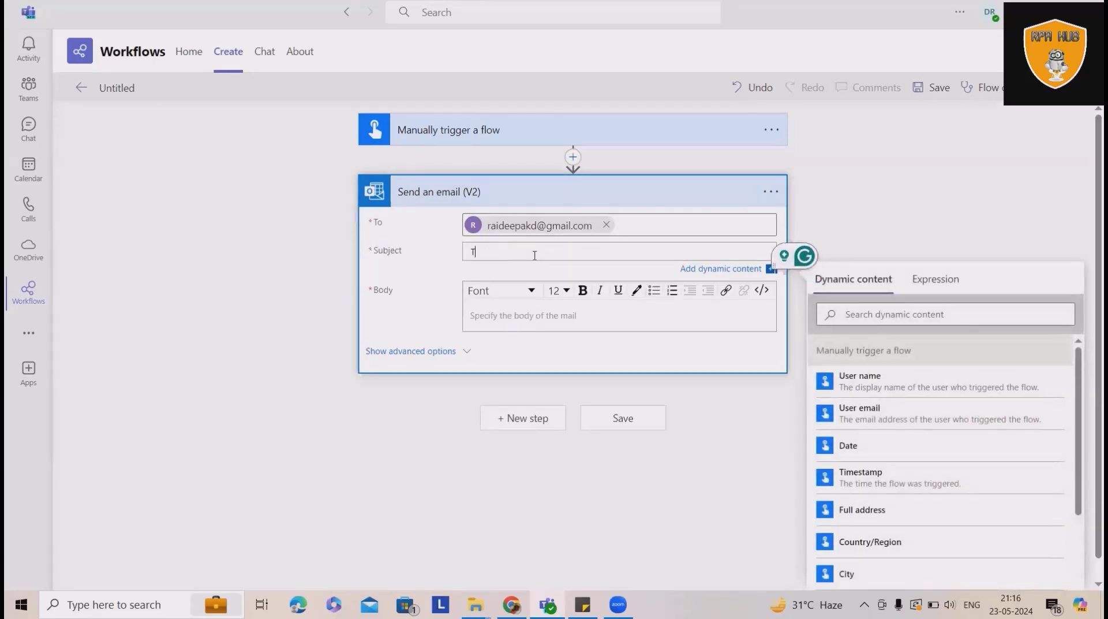
pyautogui.write('his is ')
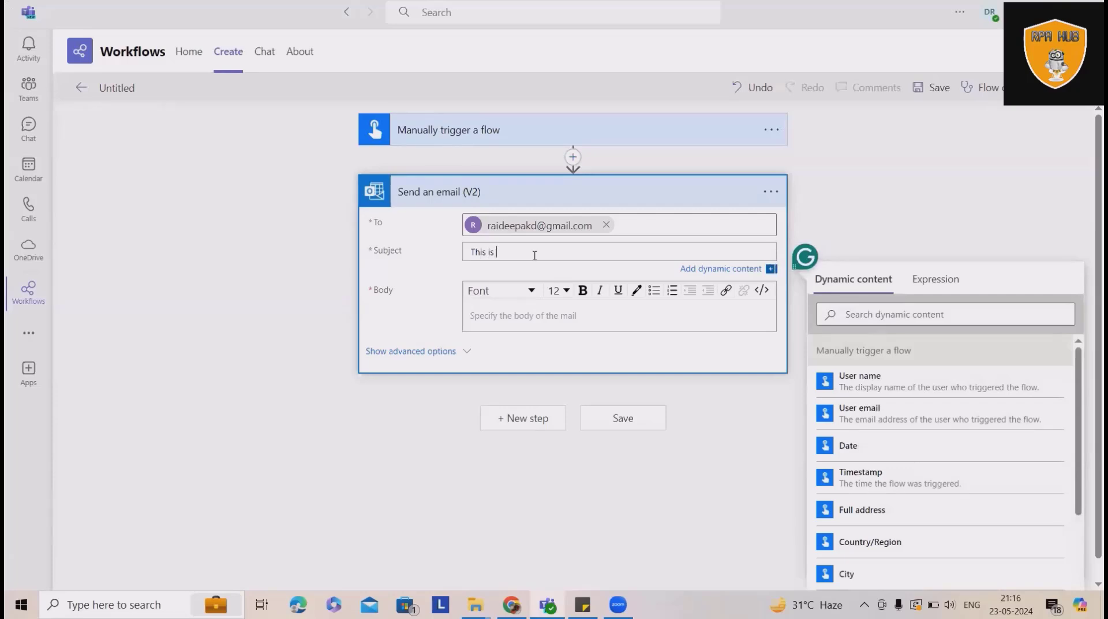
pyautogui.write('a Subject for Automation Email')
pyautogui.click(548, 316)
pyautogui.moveTo(604, 259); pyautogui.dragTo(413, 250)
pyautogui.hotkey('ctrl', 'c')
pyautogui.click(550, 315)
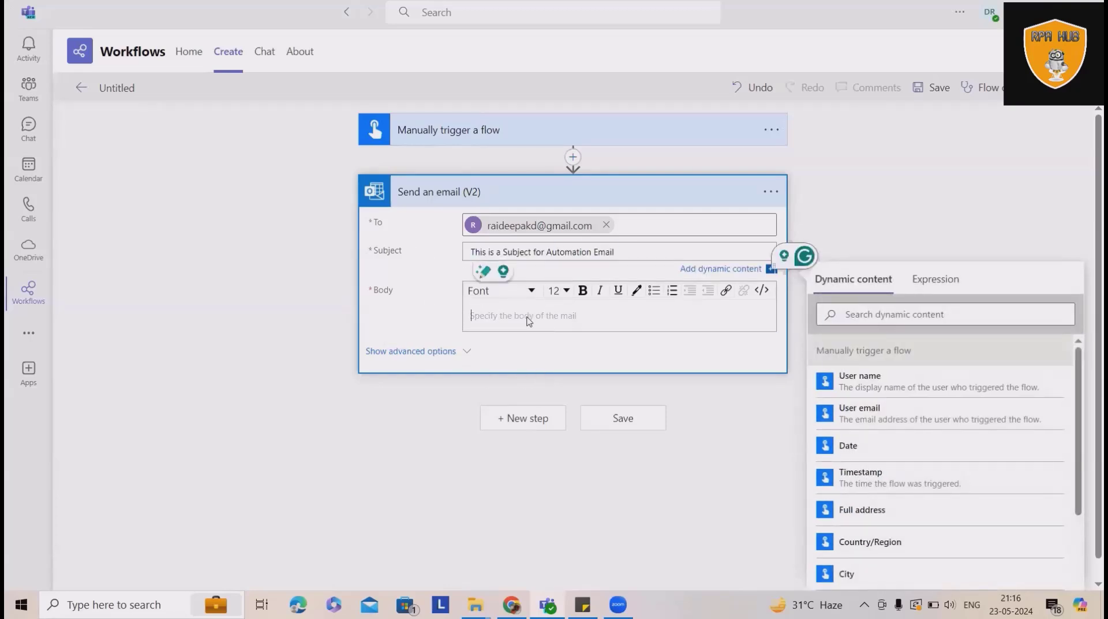
pyautogui.hotkey('ctrl', 'v')
# - Show the email action's advanced options and set From (Send as) to the flow owner's account
pyautogui.click(456, 354)
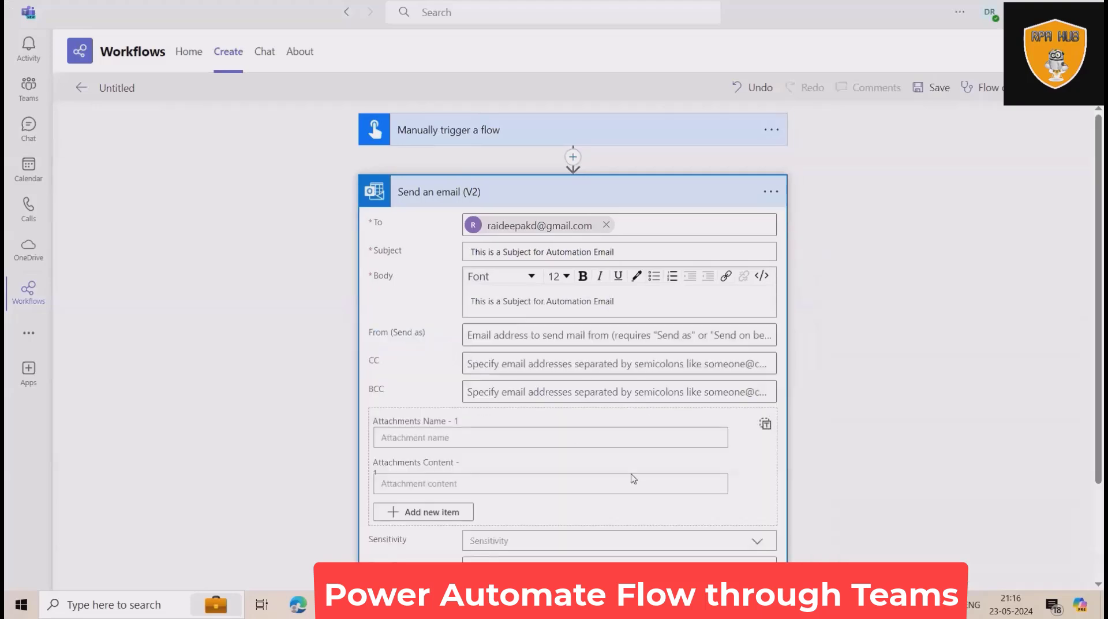
pyautogui.scroll(-2, 629, 471)
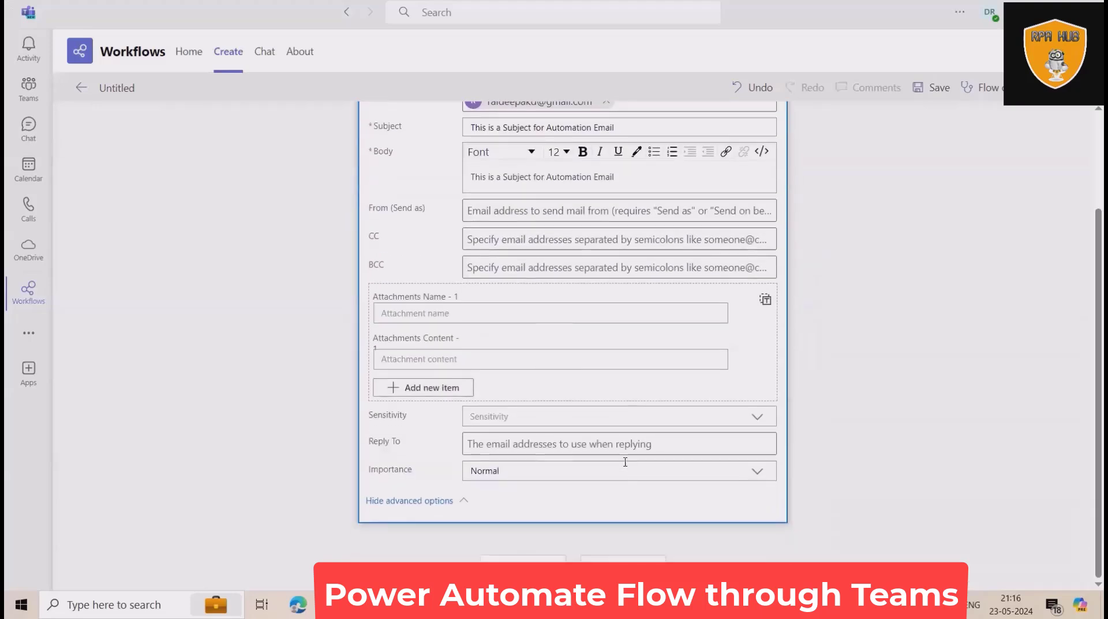
pyautogui.click(512, 213)
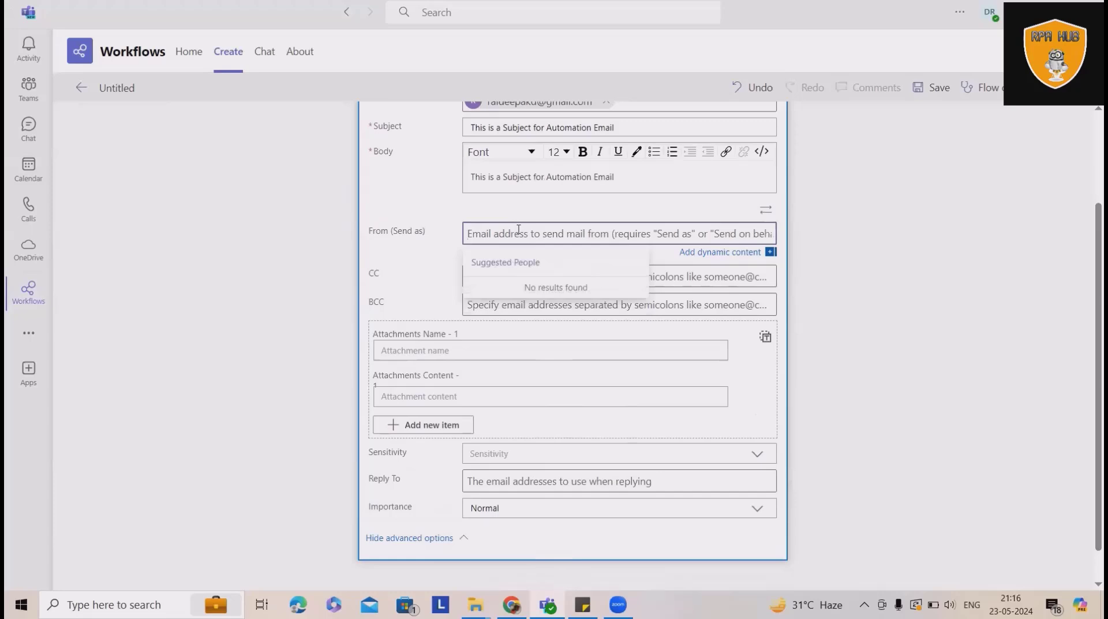
pyautogui.click(518, 268)
pyautogui.scroll(-1, 470, 427)
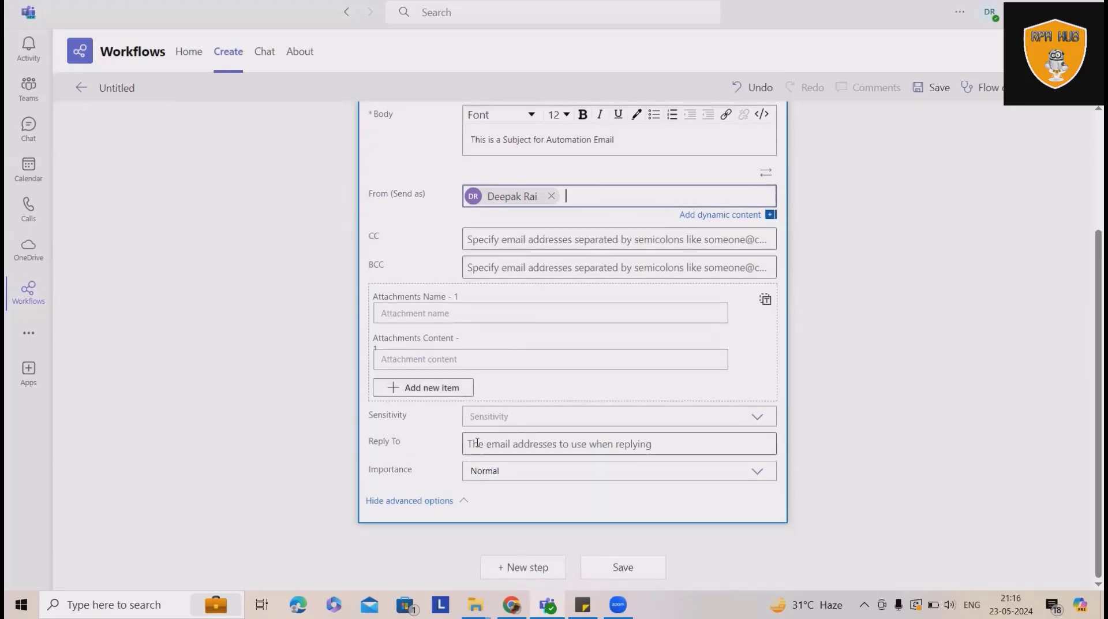
pyautogui.scroll(3, 521, 353)
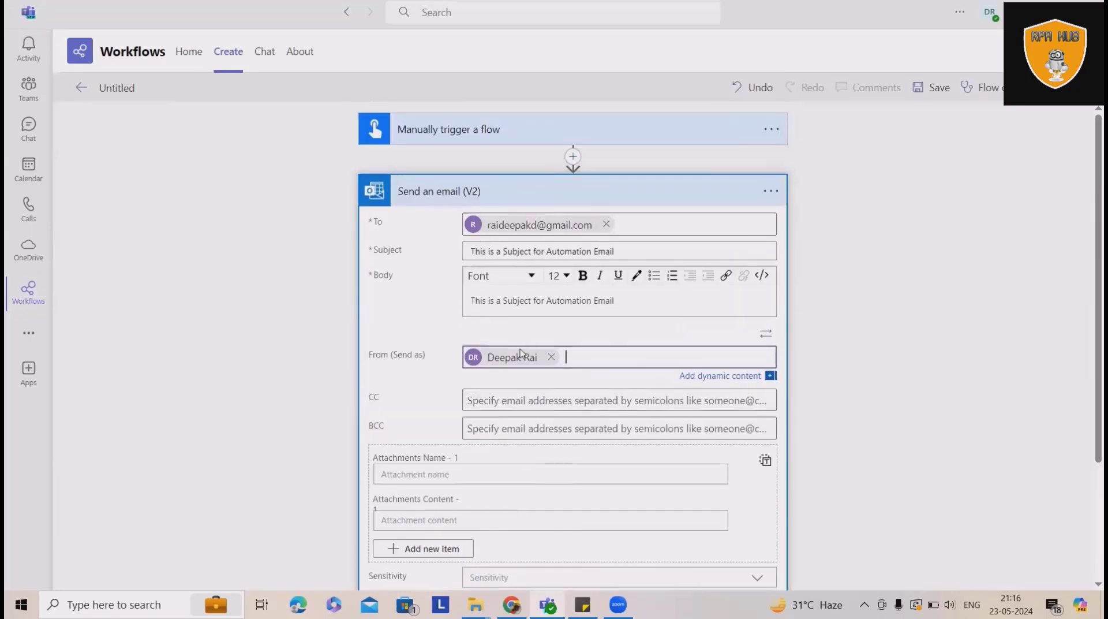
pyautogui.scroll(-3, 499, 337)
pyautogui.scroll(3, 723, 334)
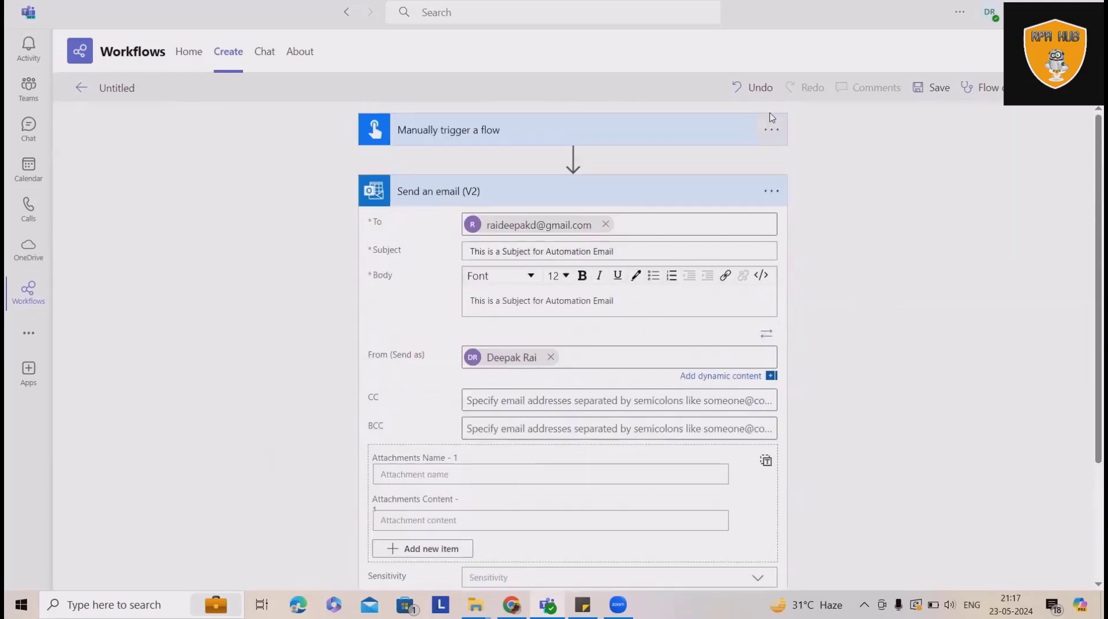
# - Save the flow and run a manual test of it using the Office 365 Outlook connection
pyautogui.click(931, 87)
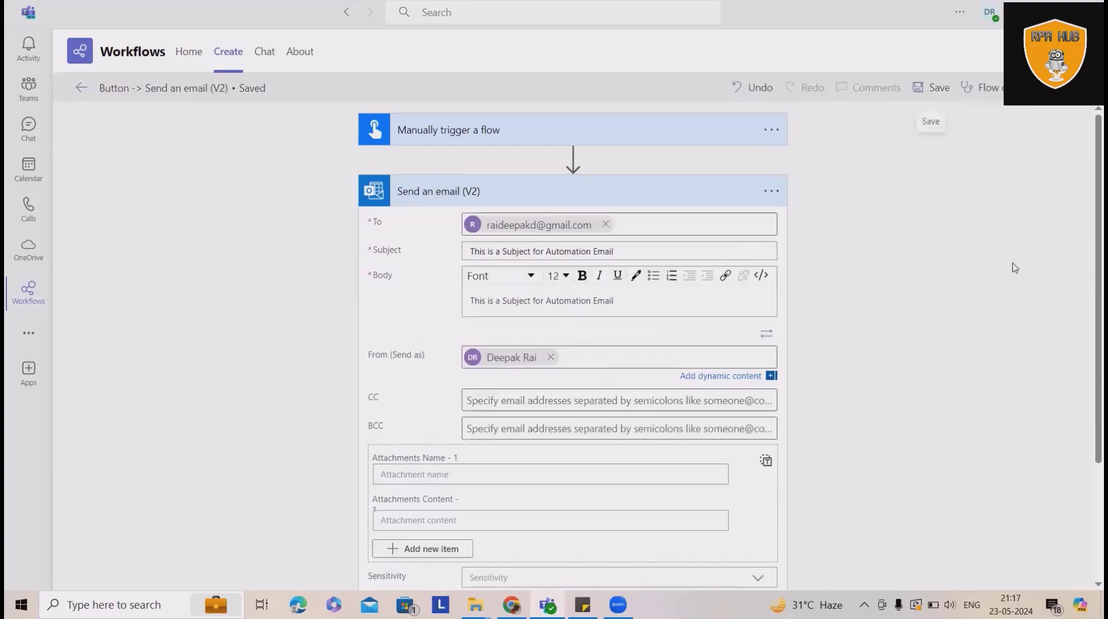
pyautogui.click(1067, 107)
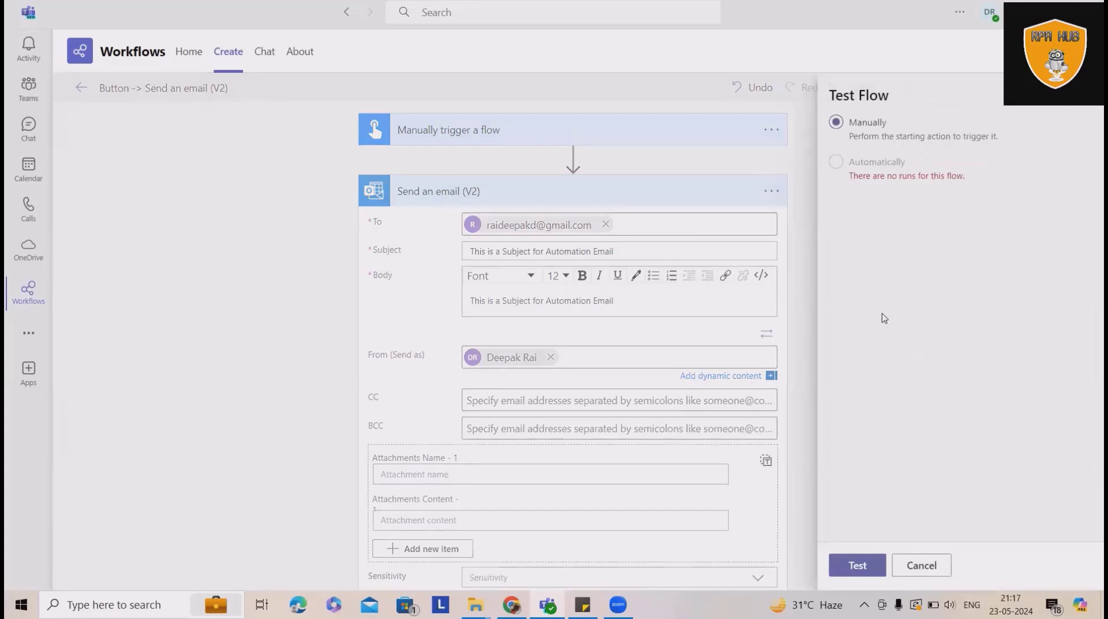
pyautogui.click(860, 567)
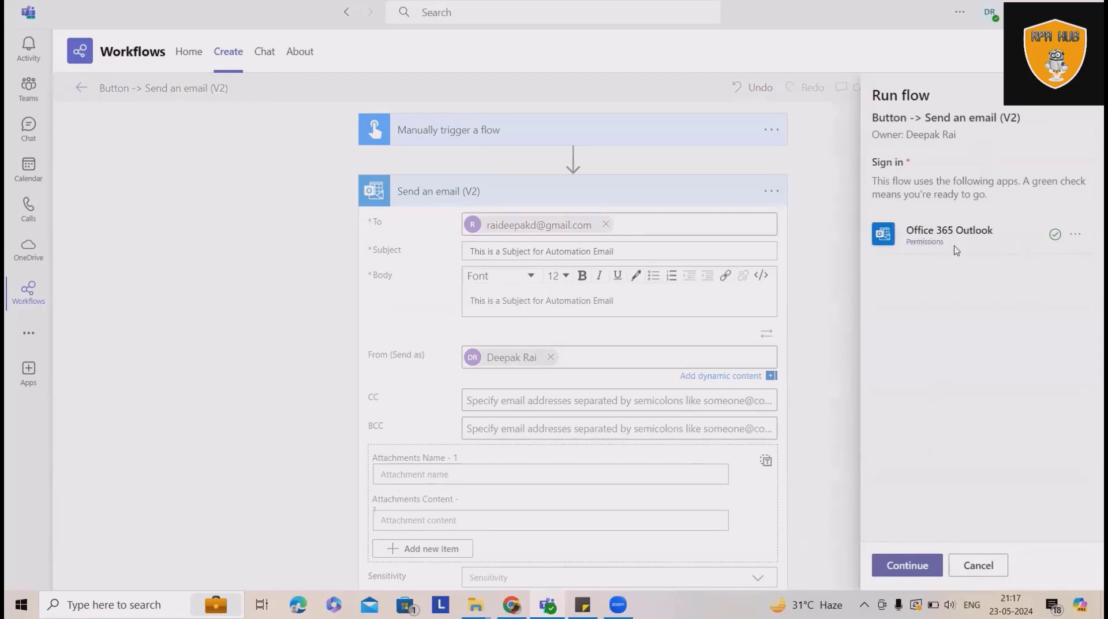
pyautogui.click(915, 565)
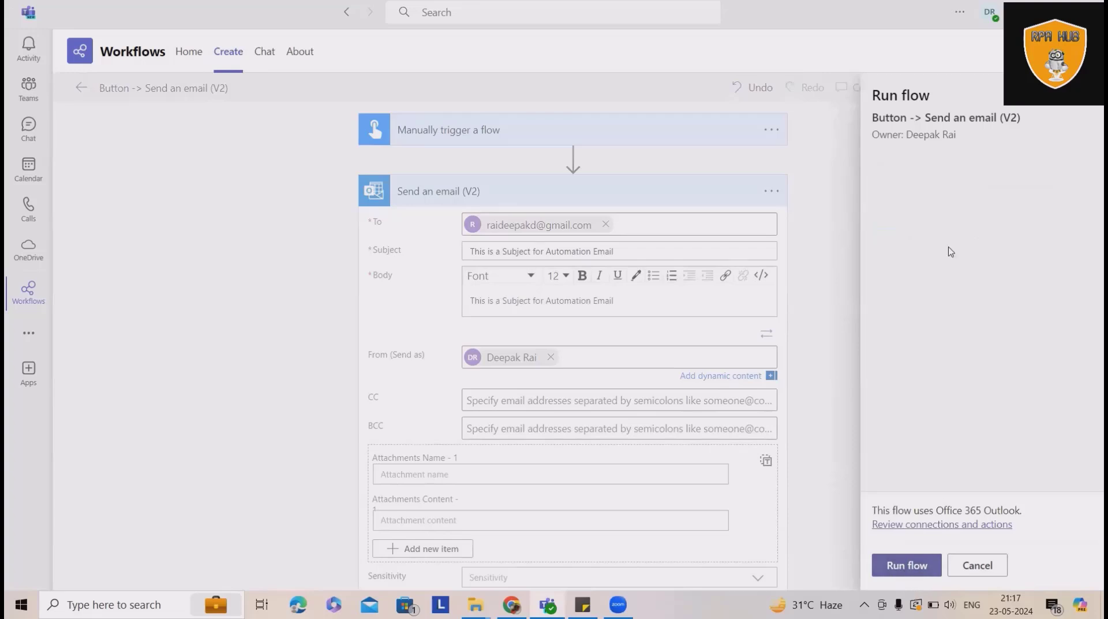
pyautogui.click(905, 568)
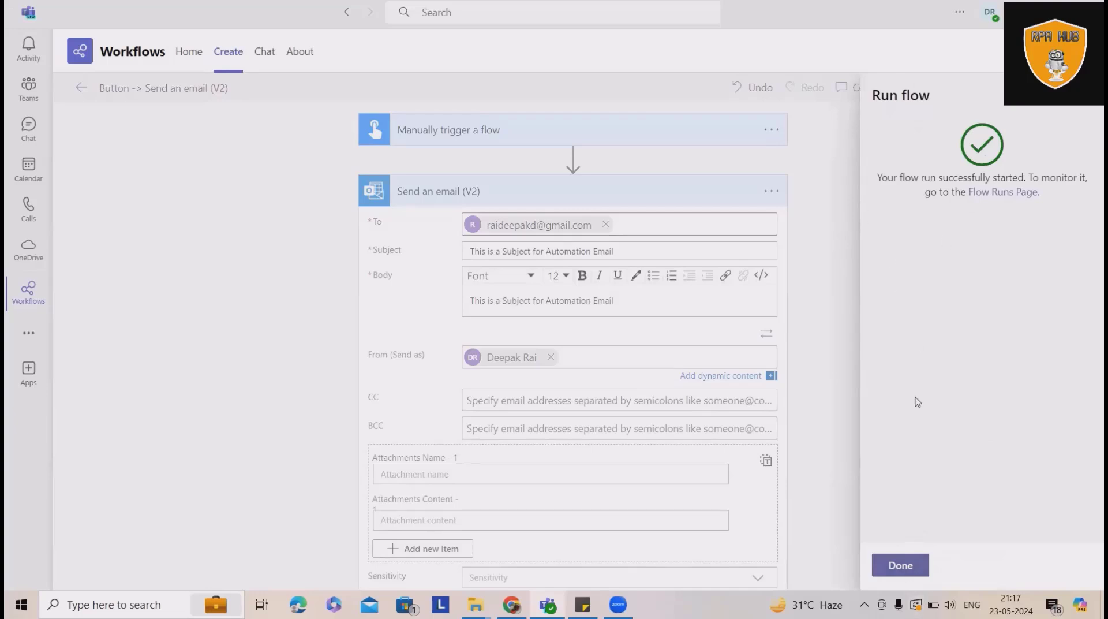
pyautogui.click(902, 567)
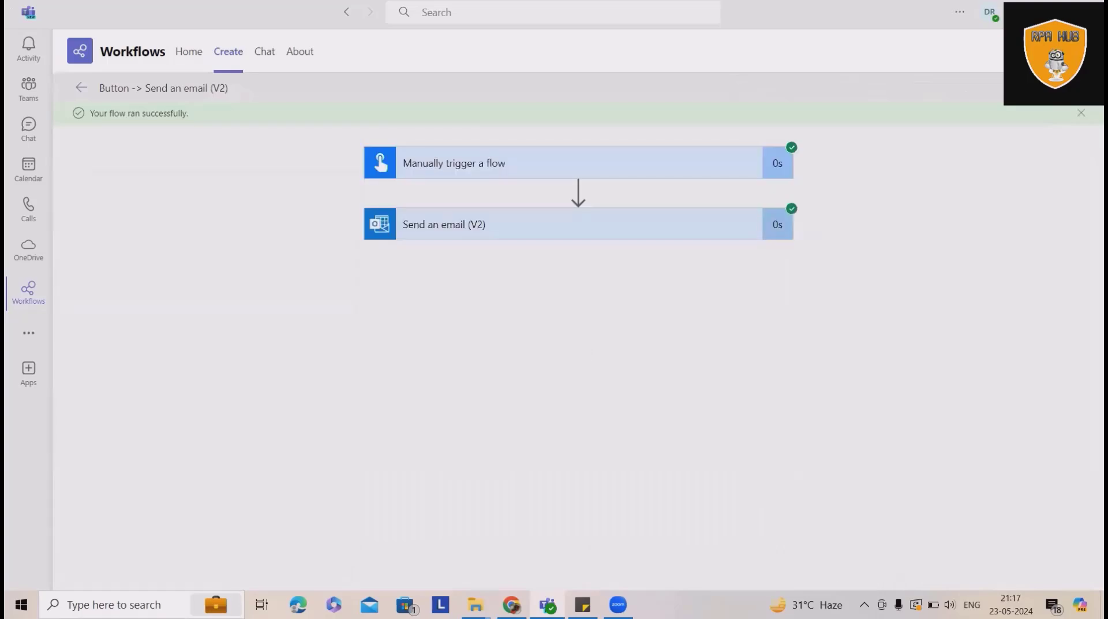
# - Switch to Chrome, open the Gmail inbox in a new tab and read the "This is a Subject for Automation Email" message
pyautogui.hotkey('alt', 'Tab')
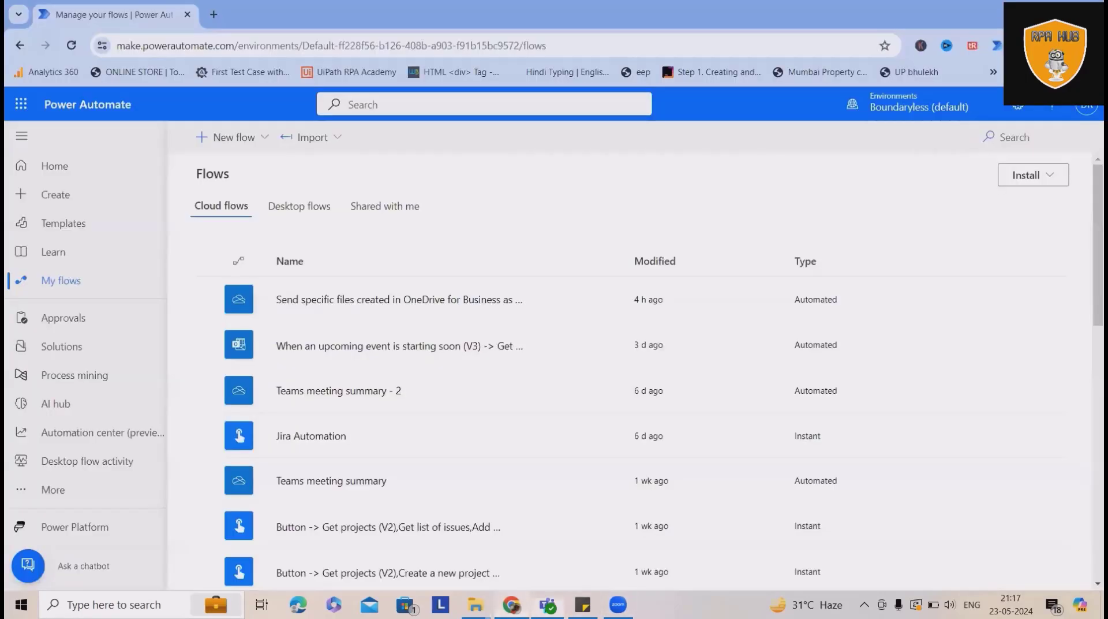
pyautogui.click(213, 14)
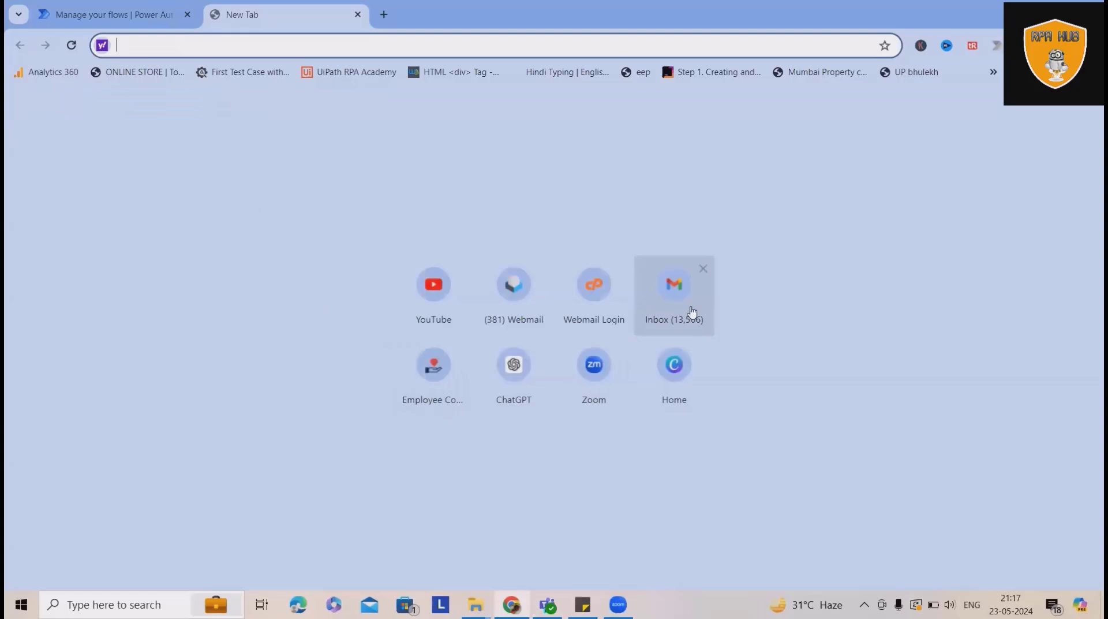
pyautogui.click(691, 312)
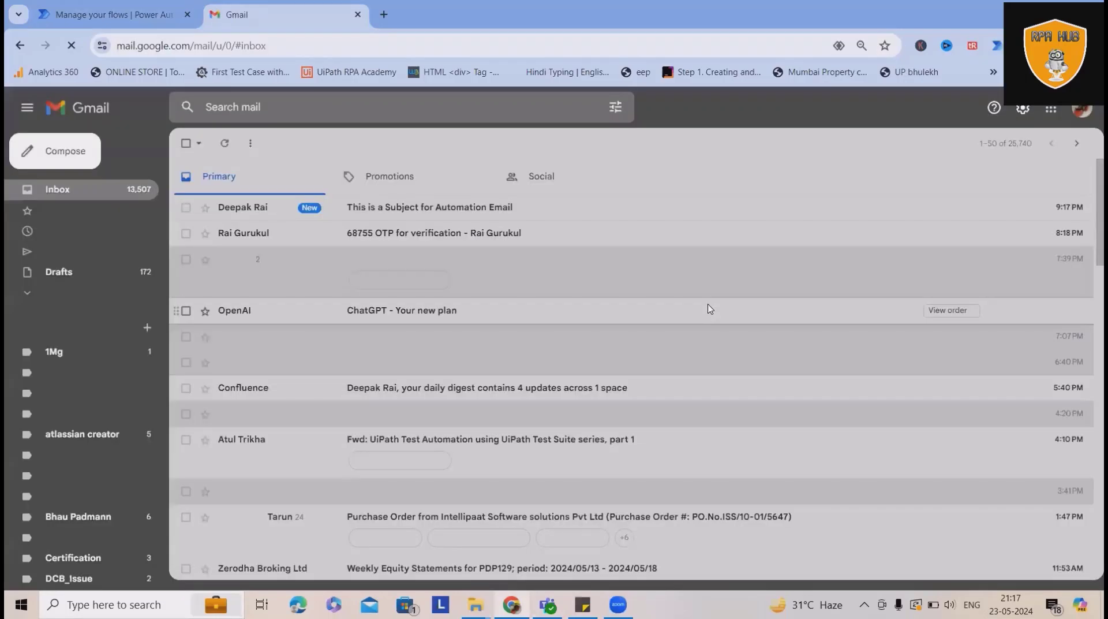
pyautogui.click(396, 218)
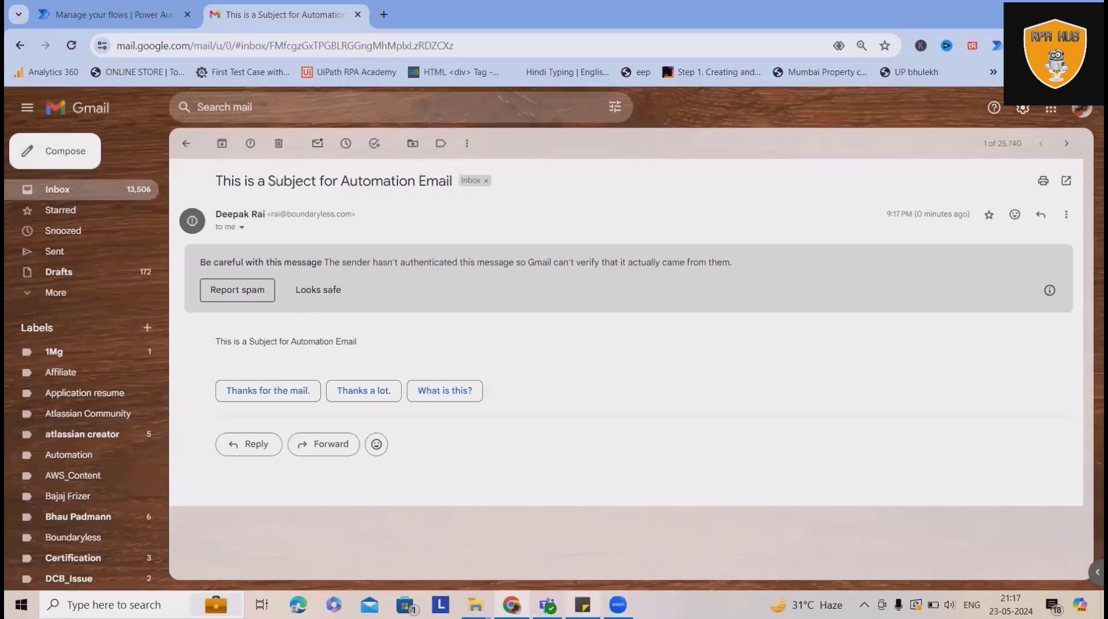
# - Refresh the cloud flows list on the Power Automate website to check for the flow created in Teams
pyautogui.click(548, 605)
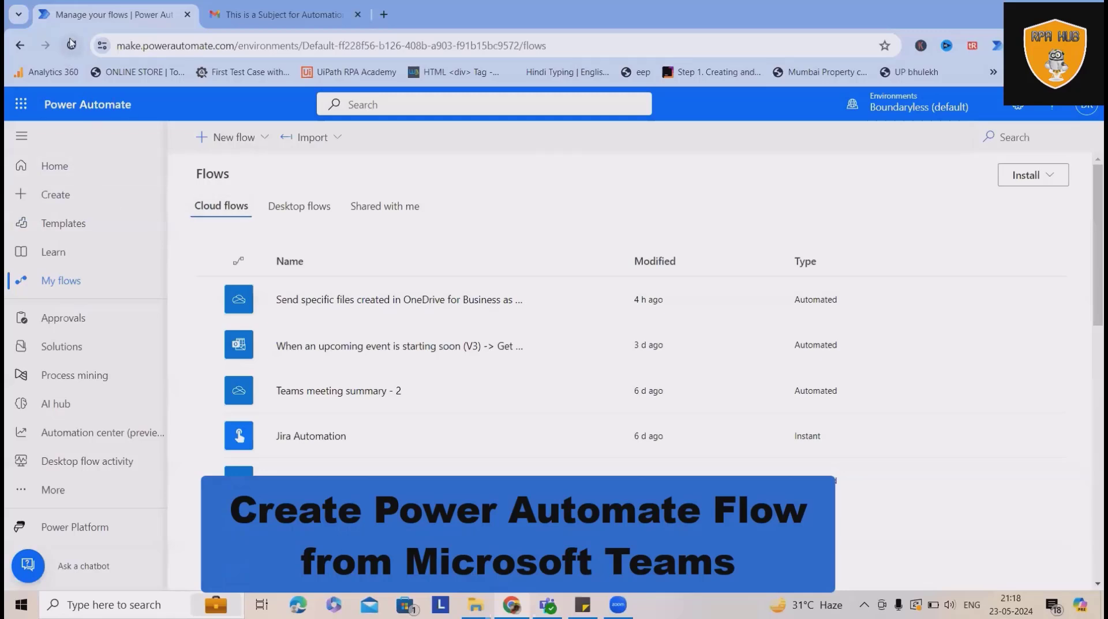
pyautogui.click(71, 45)
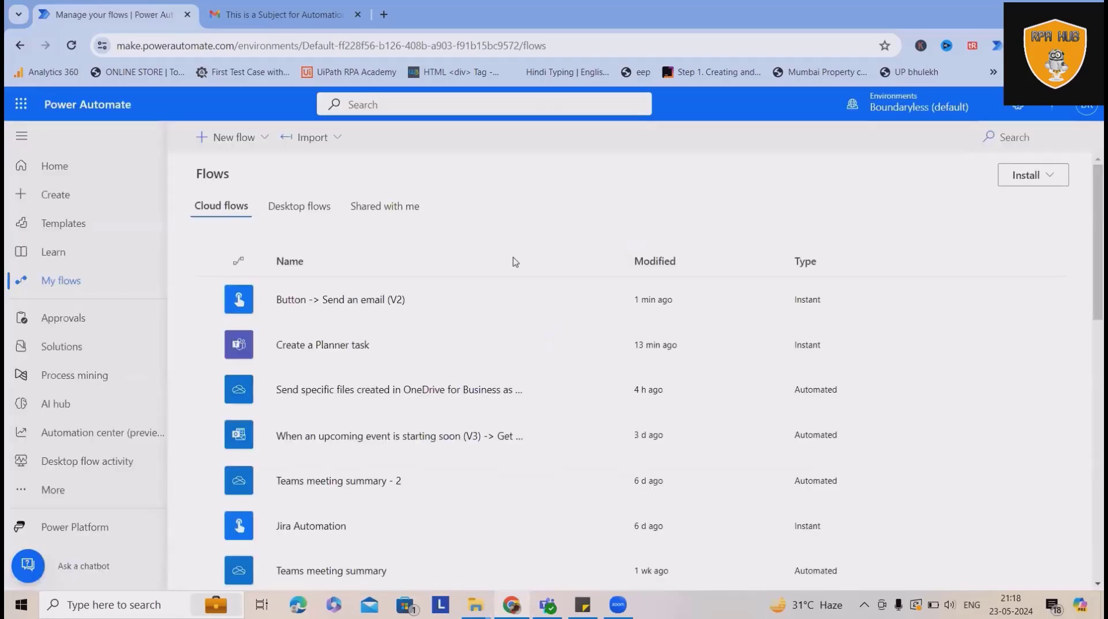
# - Open the "Button -> Send an email (V2)" flow and review its details, connections and 28-day run history
pyautogui.click(290, 301)
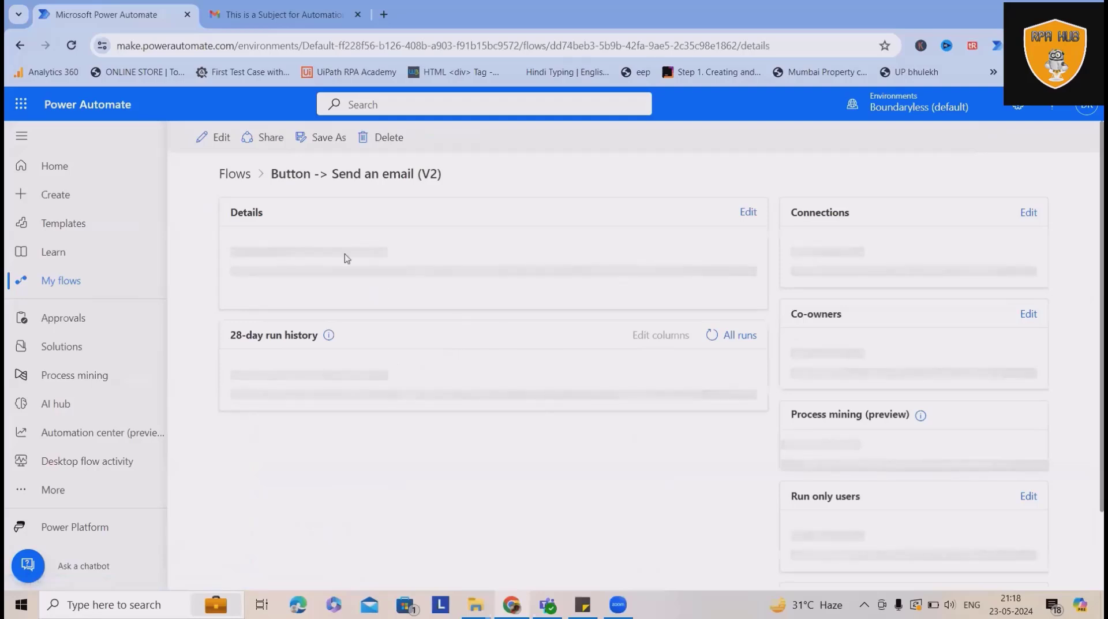
pyautogui.scroll(-3, 442, 248)
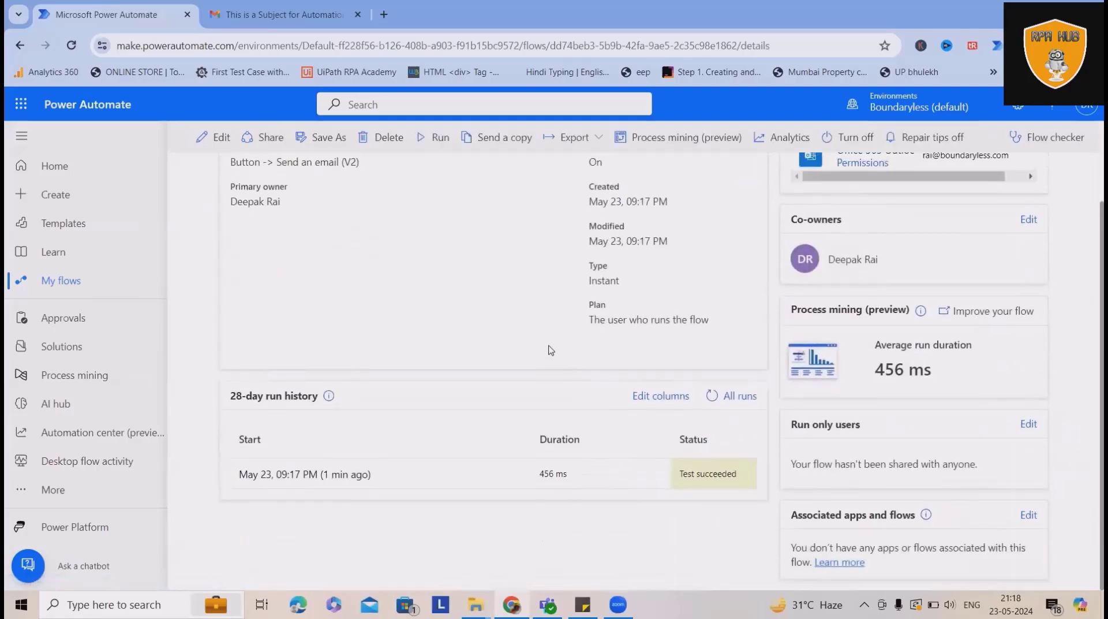
pyautogui.scroll(2, 548, 350)
pyautogui.scroll(-2, 550, 352)
pyautogui.scroll(2, 552, 355)
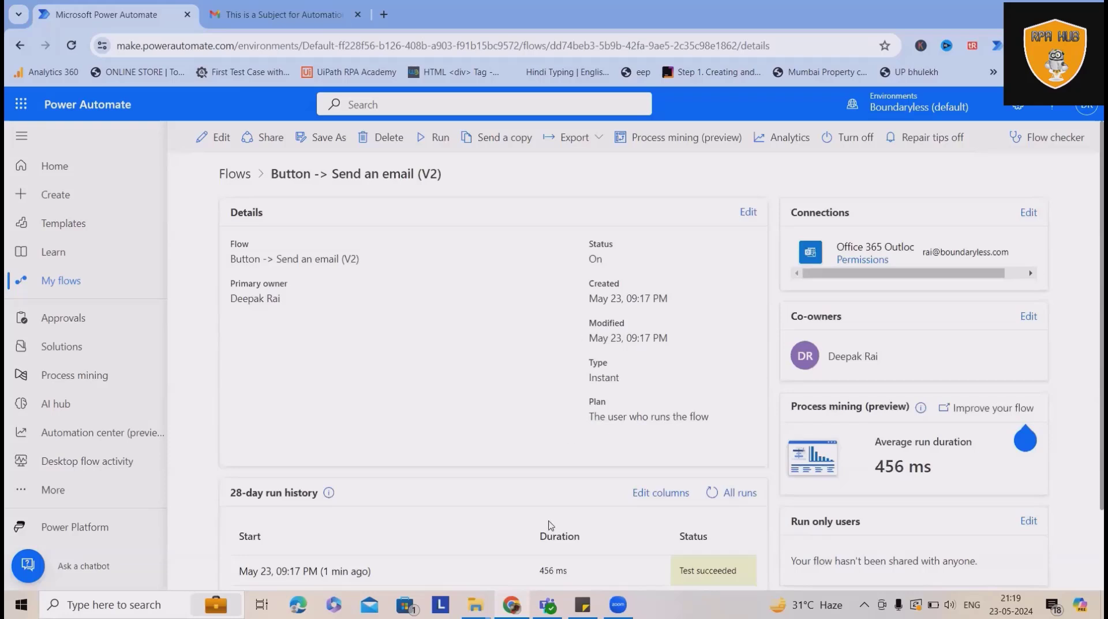
# - Switch to Teams, return to the Workflows templates and view the "Create a task in Planner from Microsoft Forms and post message in Teams" template
pyautogui.click(547, 605)
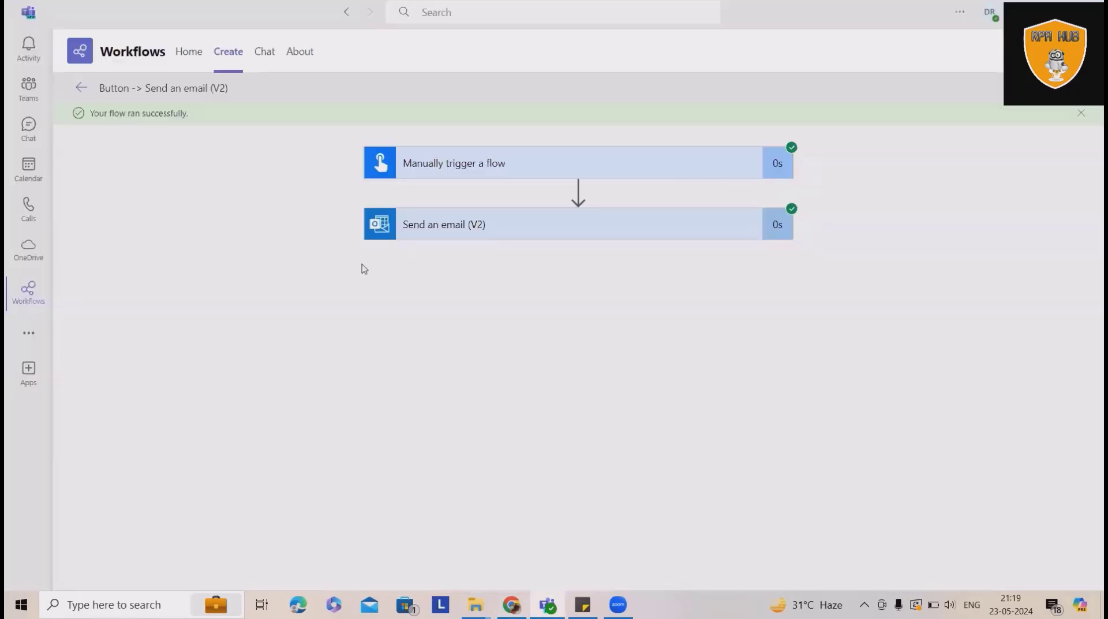
pyautogui.click(78, 86)
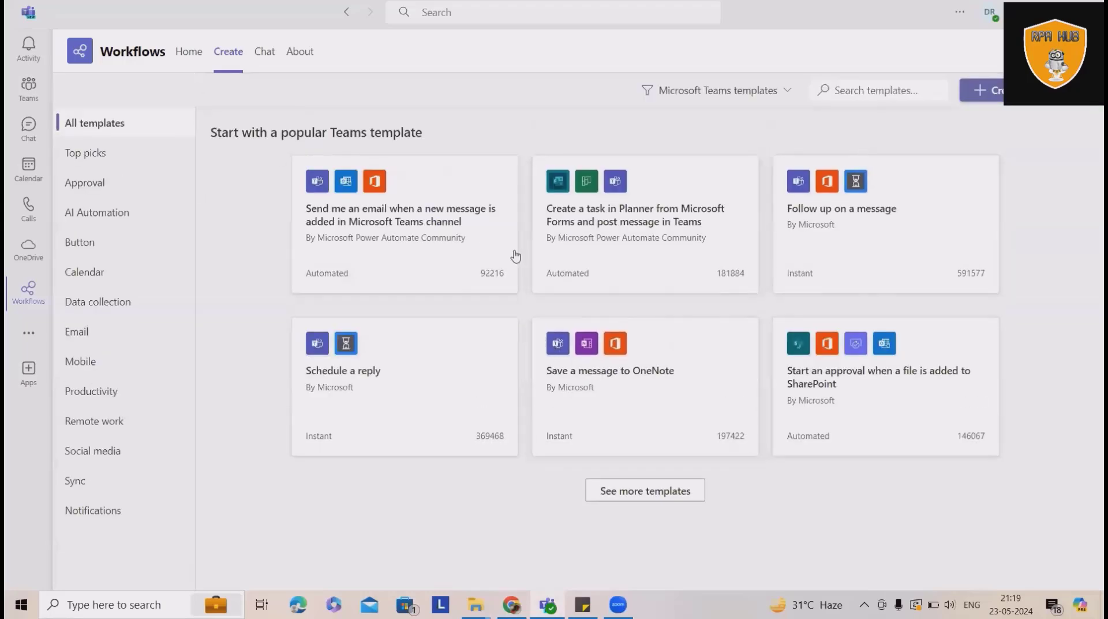
pyautogui.click(668, 238)
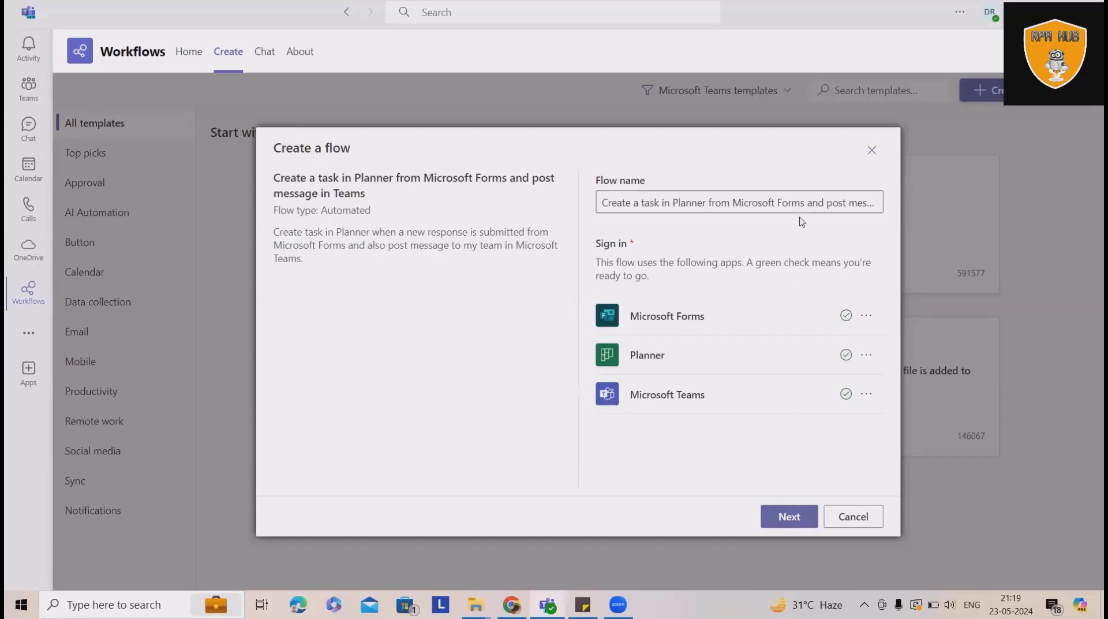
pyautogui.click(872, 149)
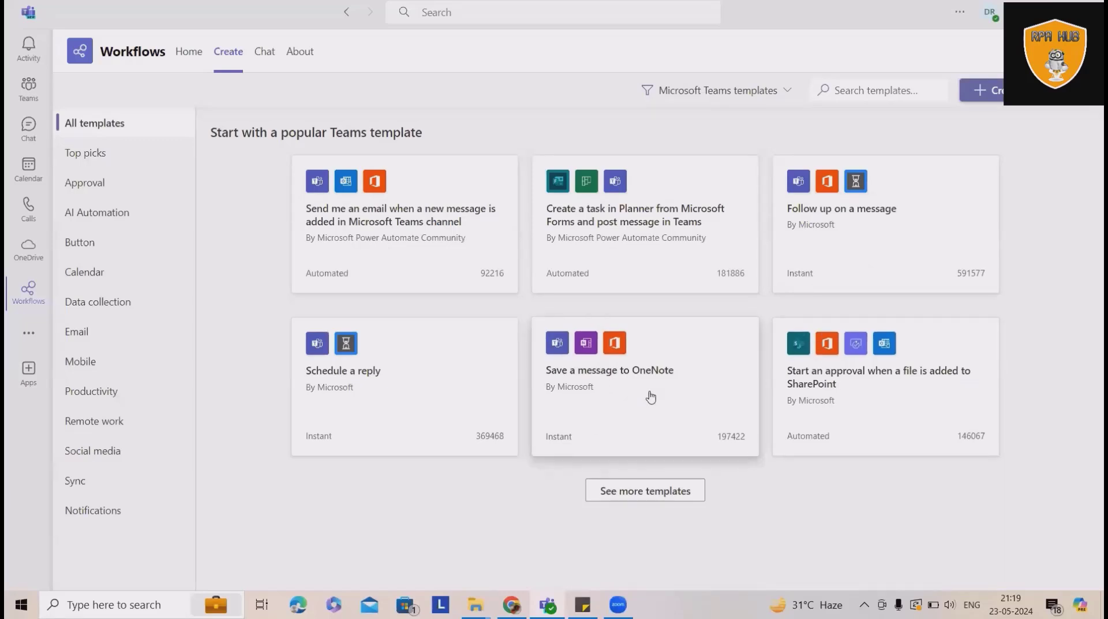
# - Show more templates and start a flow from "Forward emails to a channel", keeping its default name and connections
pyautogui.click(637, 492)
pyautogui.scroll(-5, 564, 363)
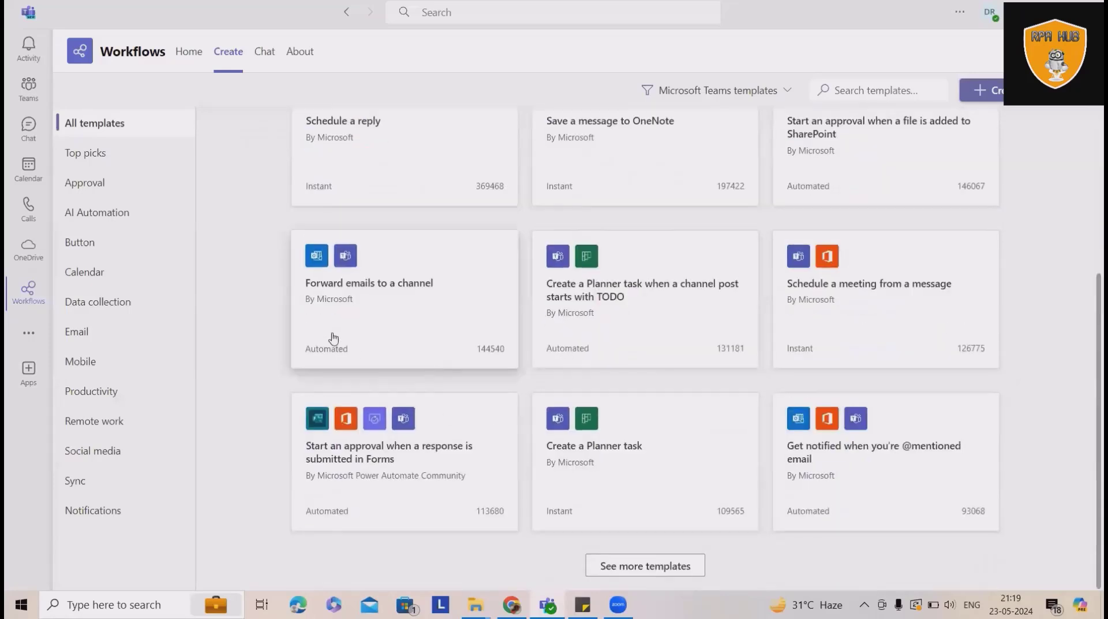
pyautogui.click(411, 311)
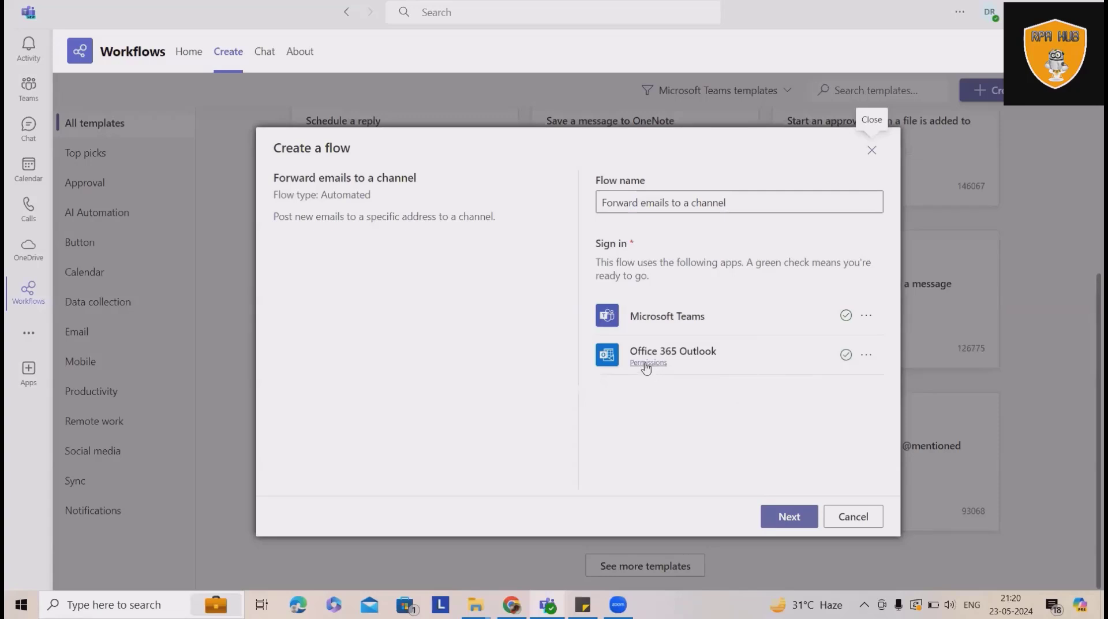
pyautogui.click(666, 206)
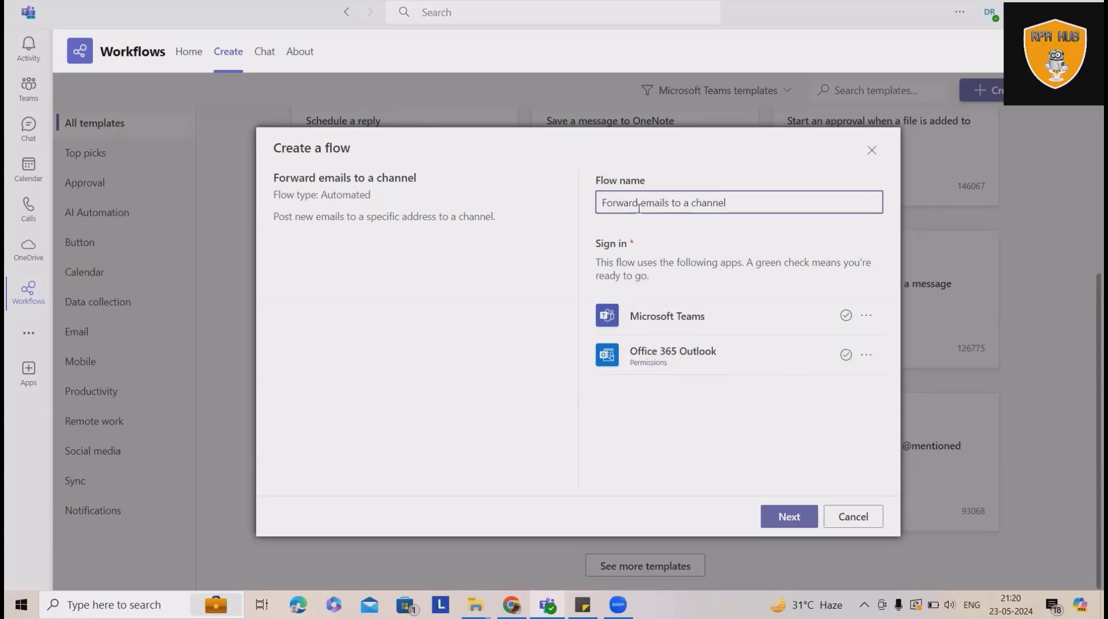
pyautogui.click(786, 516)
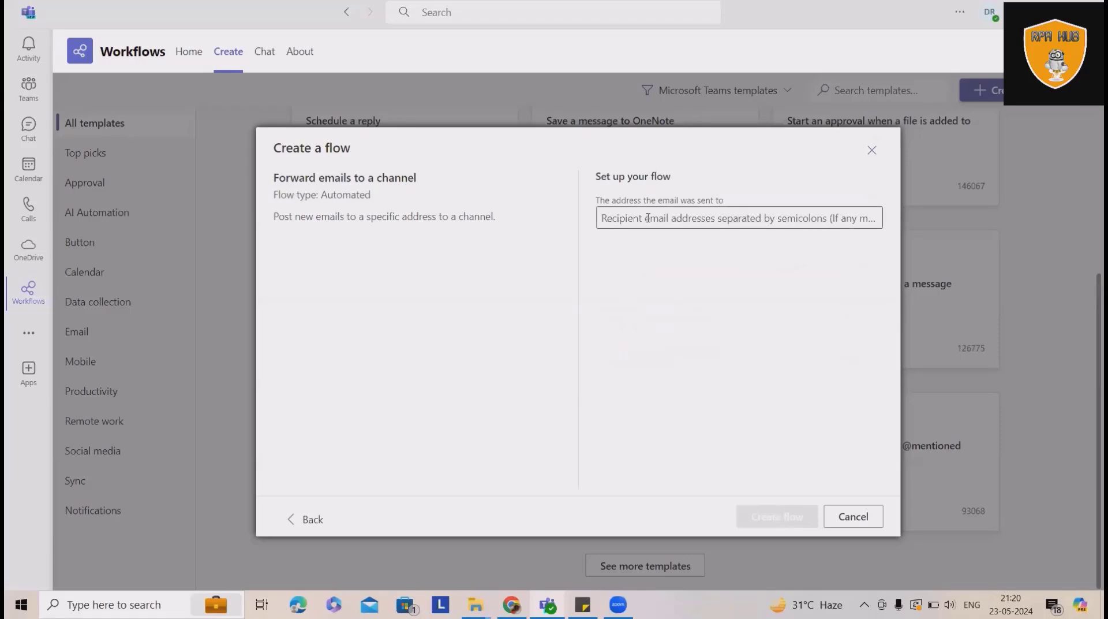
# - Create the flow with the owner's account as the email address, "with Power Automate" as the team and General as the channel
pyautogui.click(649, 226)
pyautogui.click(655, 345)
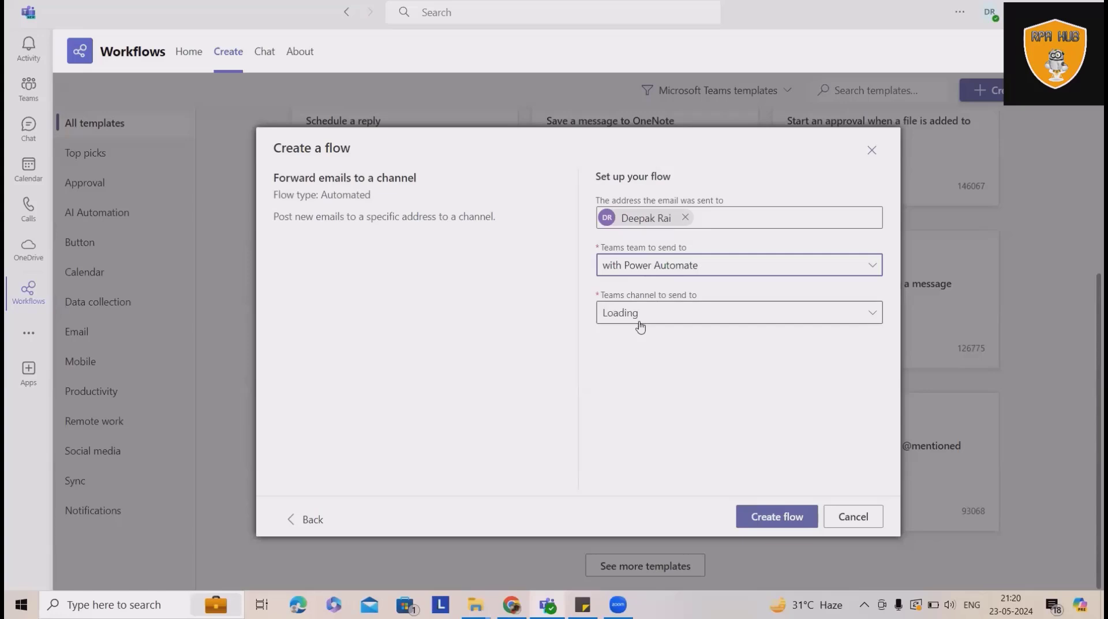
pyautogui.click(680, 312)
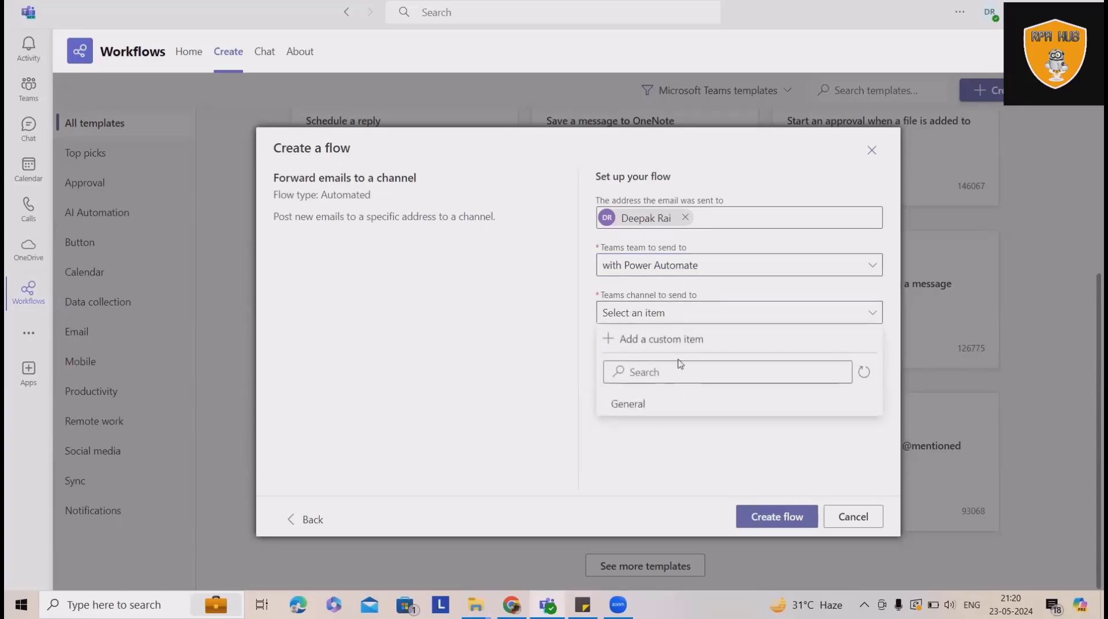
pyautogui.click(621, 407)
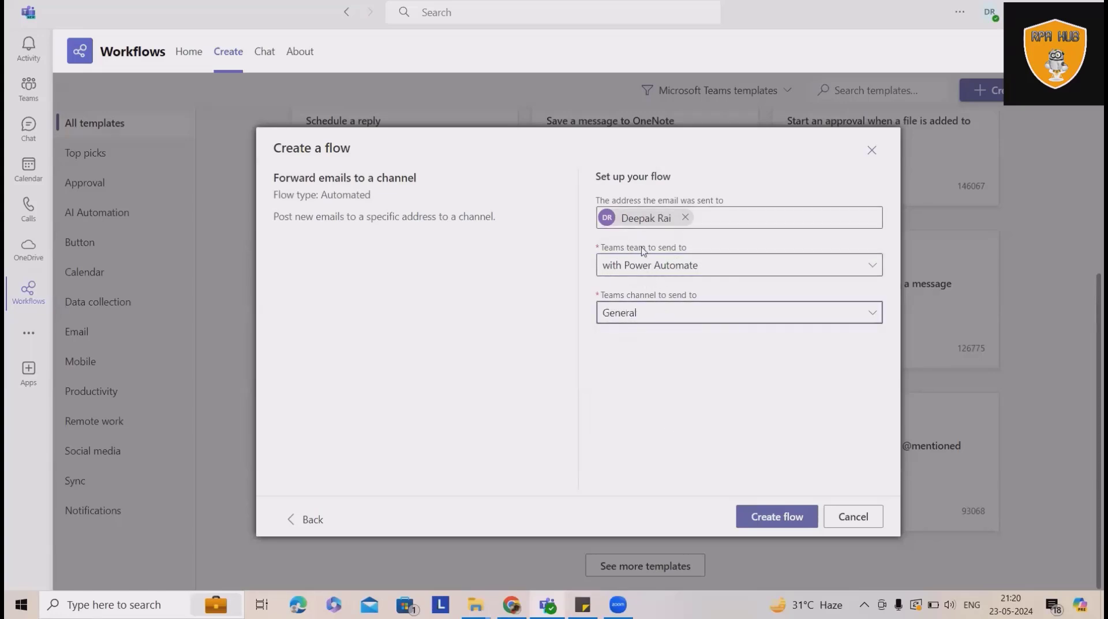
pyautogui.click(771, 525)
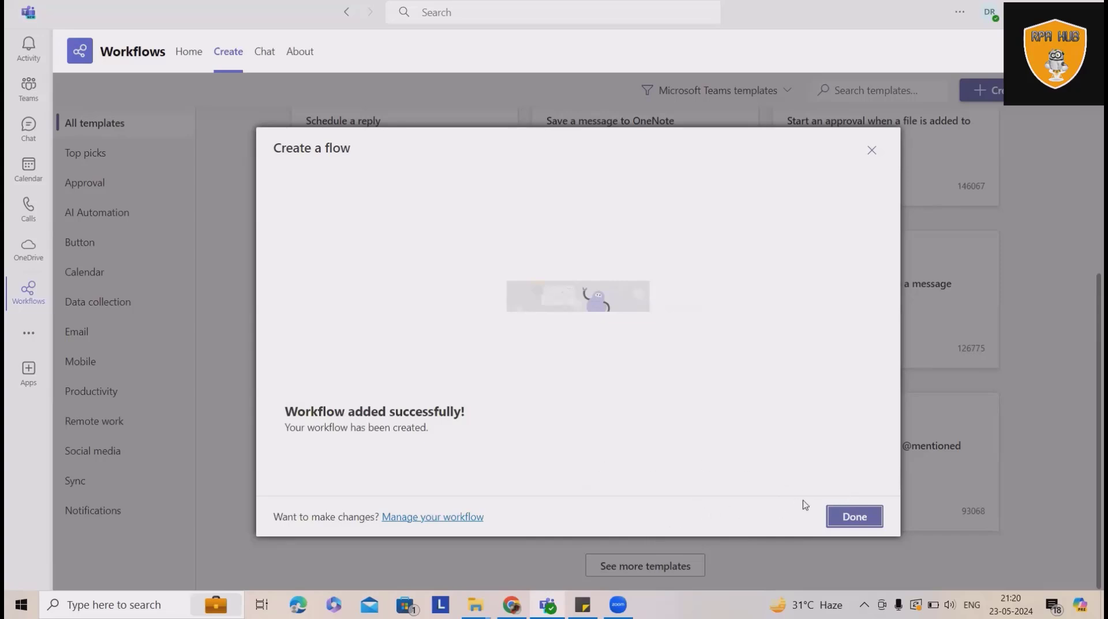
pyautogui.click(864, 521)
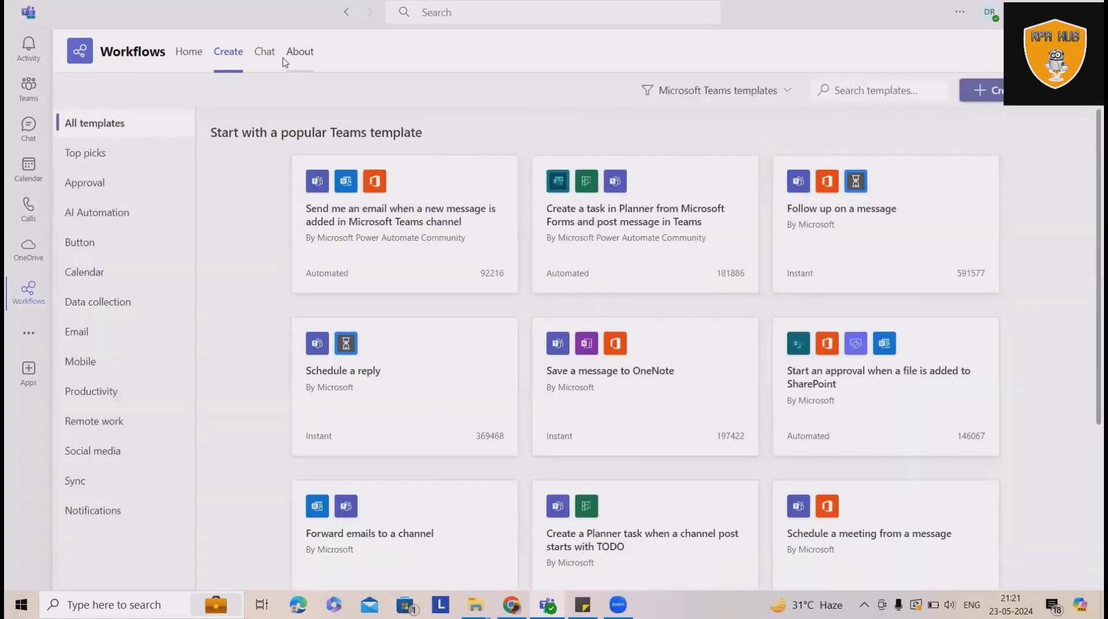
# - Open the new flow from the Workflows home page, and view the posts in the "with Power Automate" team's General channel
pyautogui.click(186, 60)
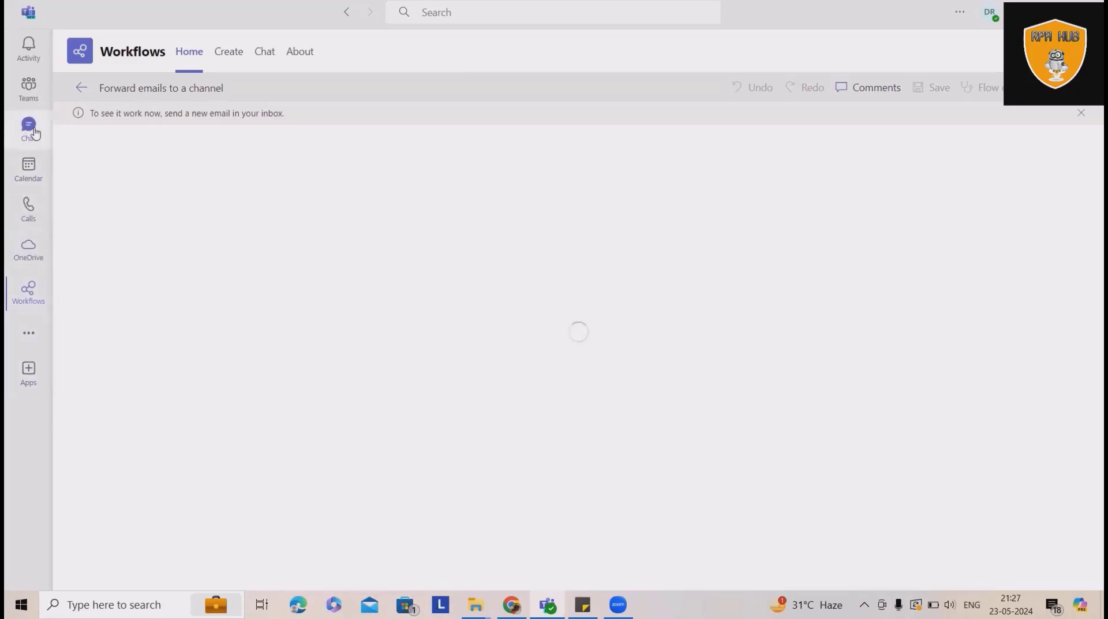
pyautogui.click(29, 87)
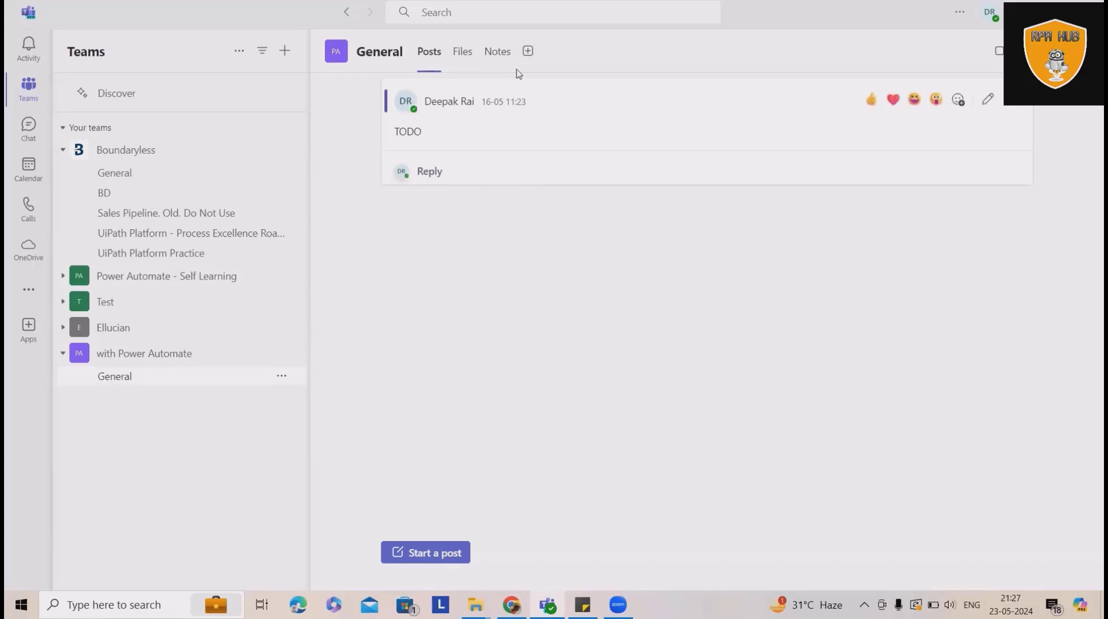
pyautogui.click(168, 353)
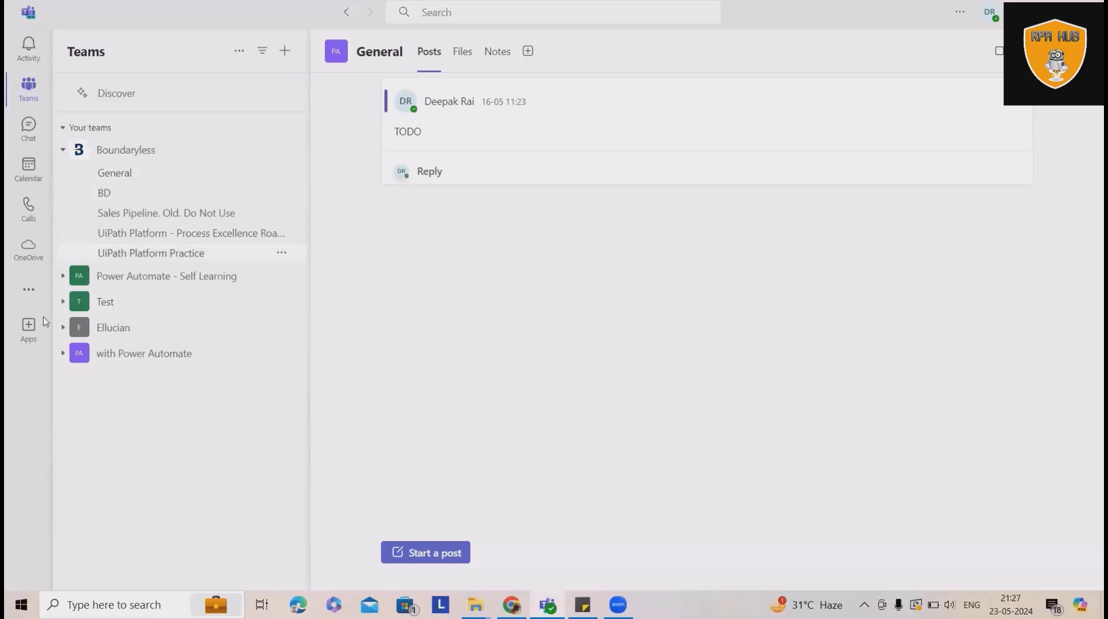
# - Return to the Workflows app and check the details and run history of the "Forward emails to a channel" flow
pyautogui.click(29, 295)
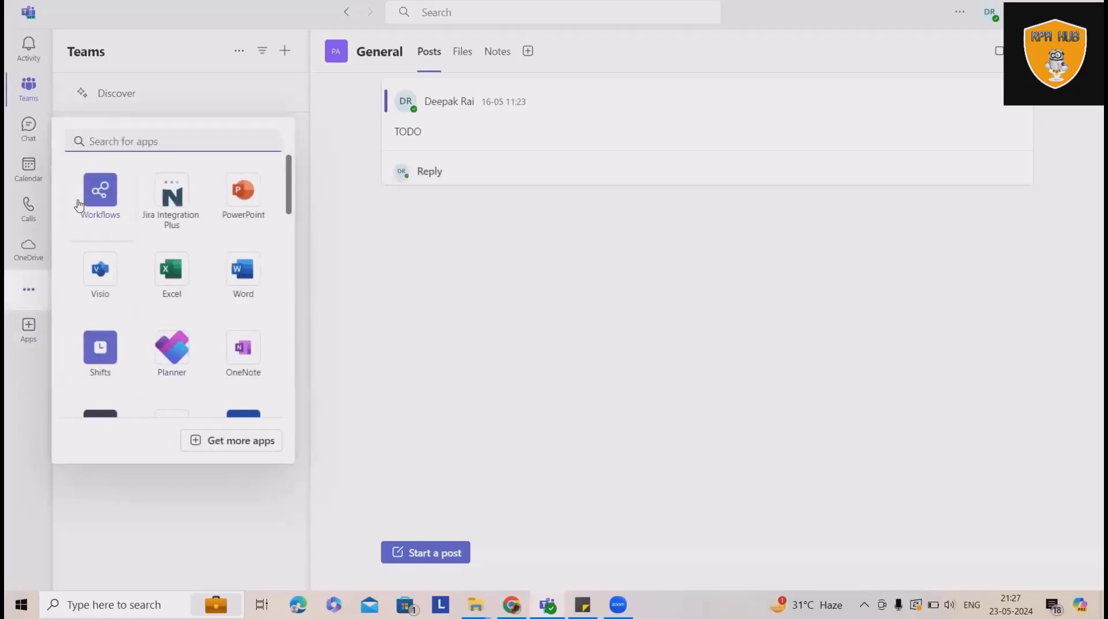
pyautogui.click(97, 191)
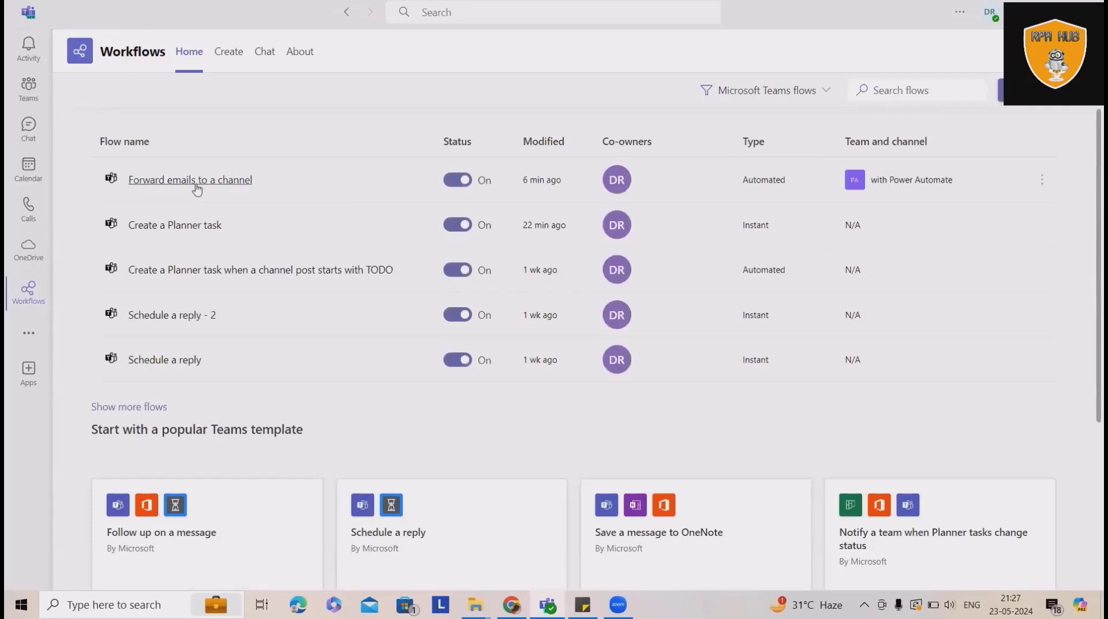
pyautogui.click(190, 180)
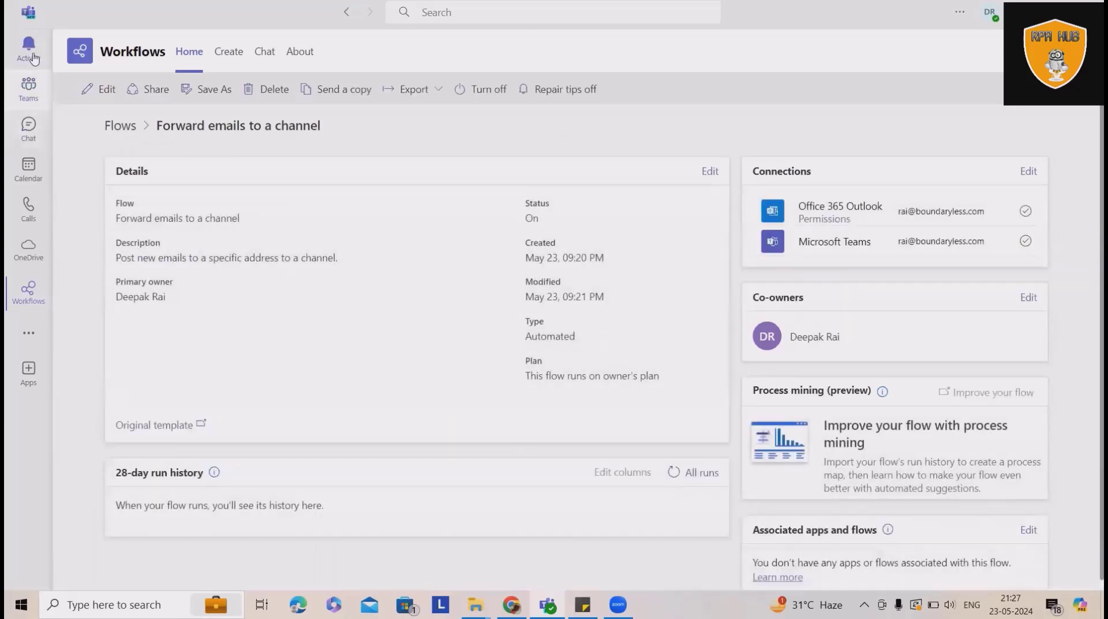
pyautogui.click(28, 288)
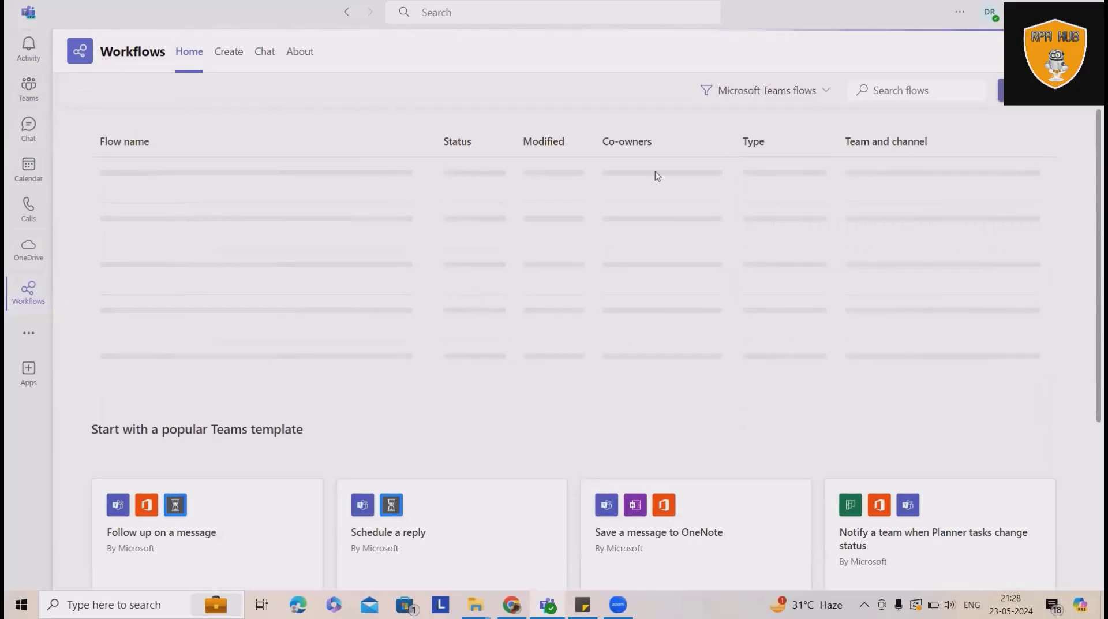
pyautogui.click(325, 162)
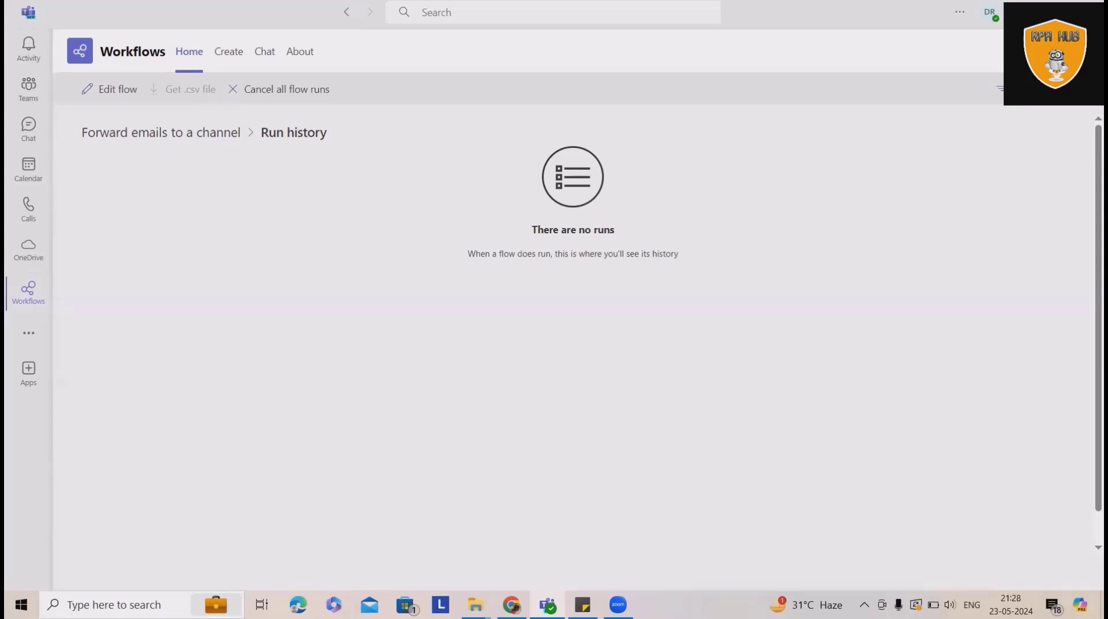
# - Switch to Chrome, browse the videos of the Power Automate playlist in YouTube Studio and return to the channel's playlists
pyautogui.moveTo(513, 606)
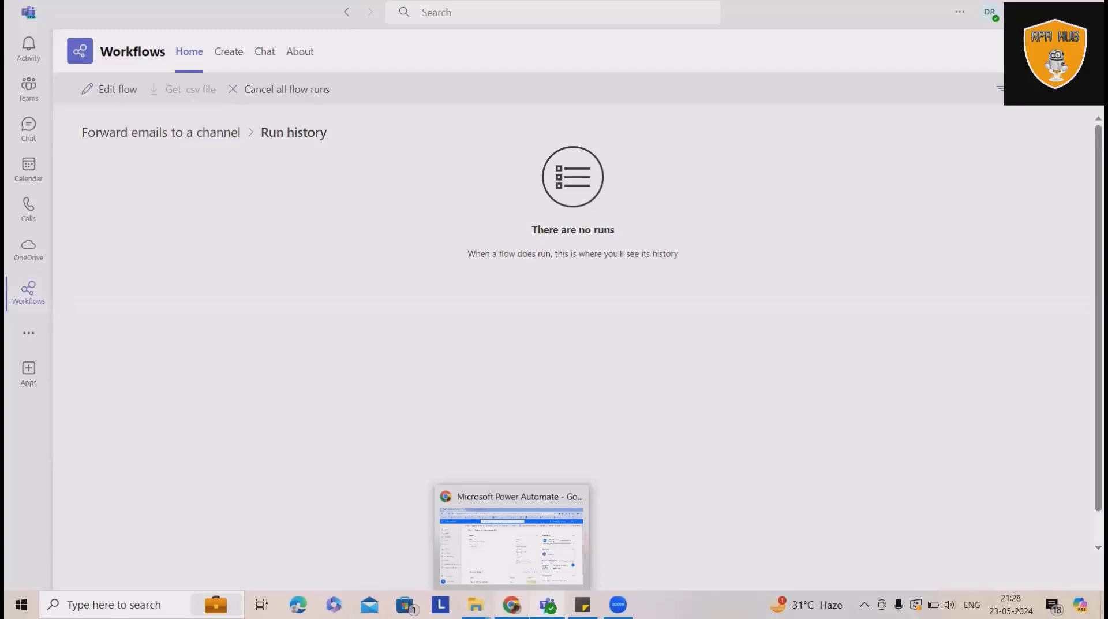
pyautogui.click(511, 546)
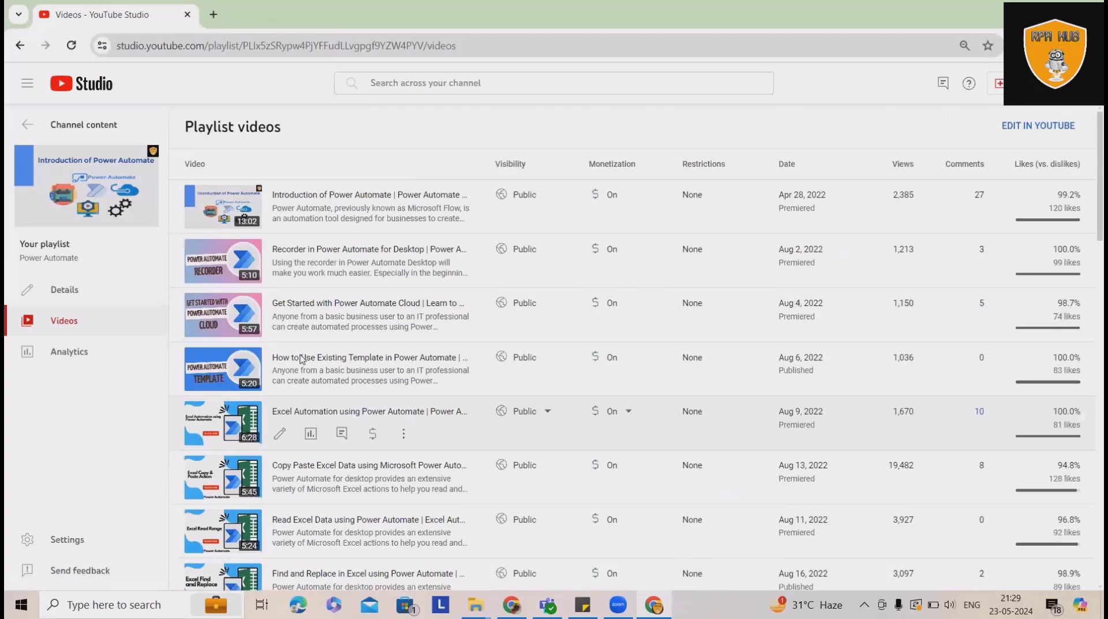
pyautogui.scroll(-2, 301, 369)
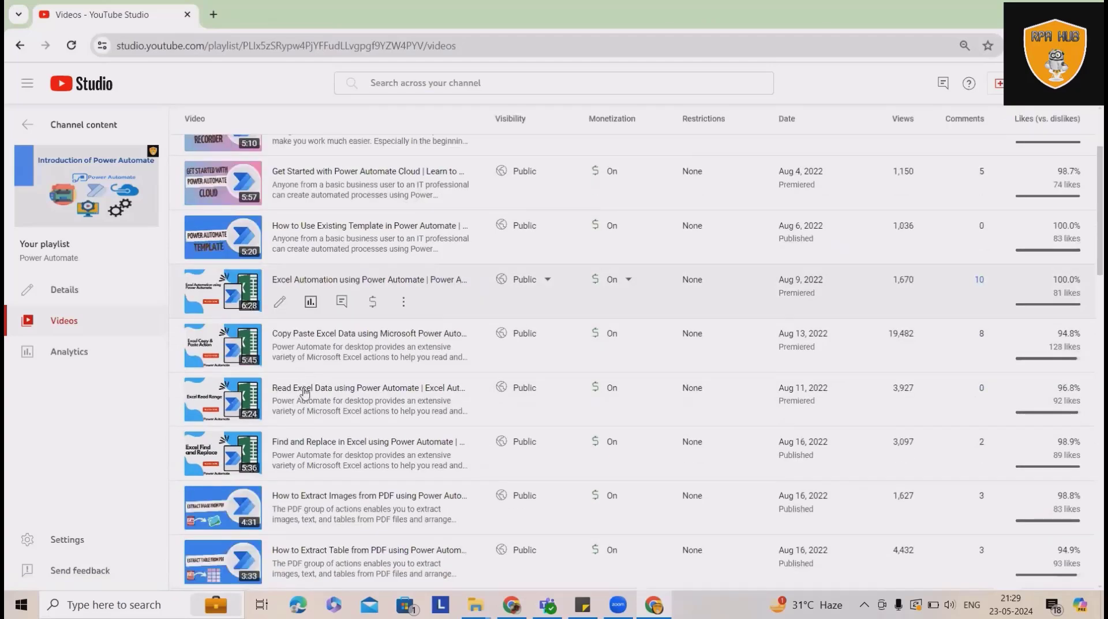
pyautogui.scroll(-12, 302, 392)
pyautogui.scroll(5, 307, 408)
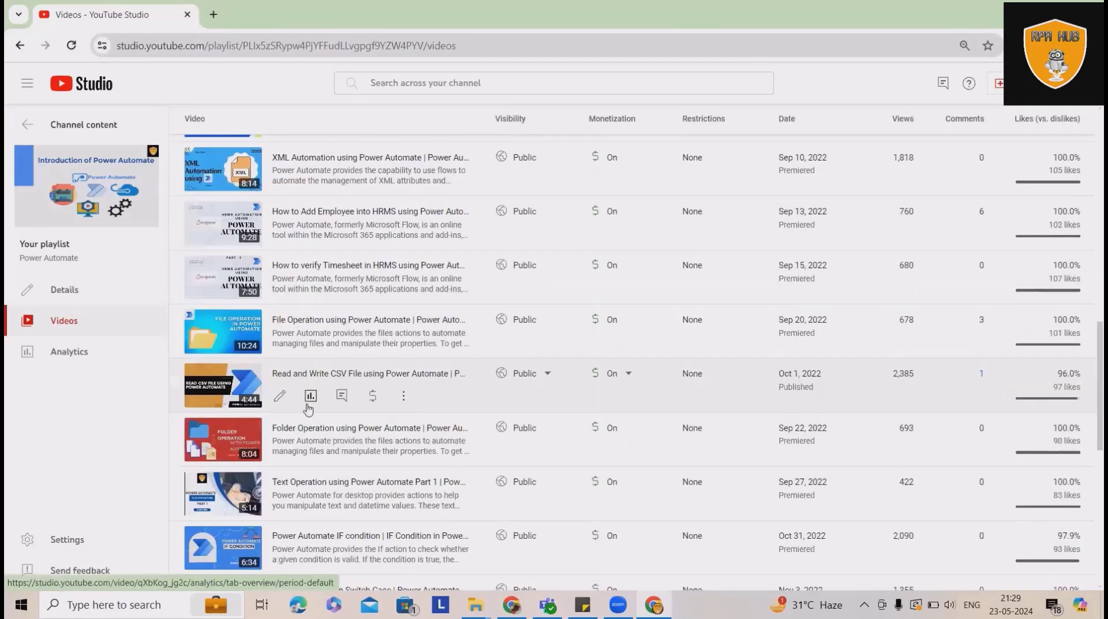
pyautogui.scroll(8, 307, 408)
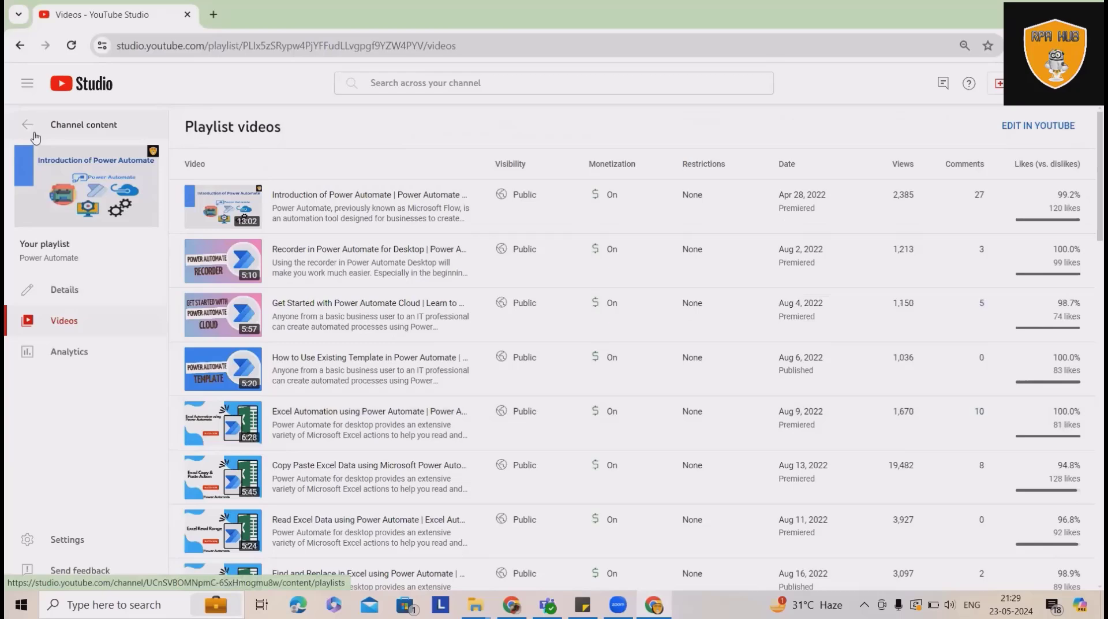
pyautogui.scroll(-10, 381, 347)
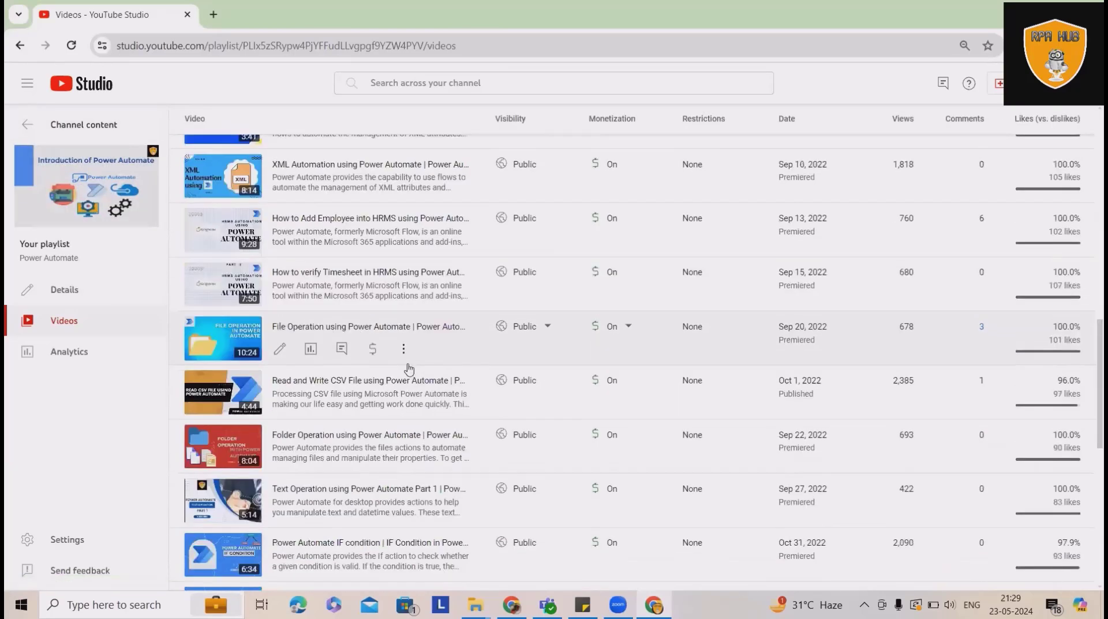
pyautogui.scroll(-1, 409, 364)
pyautogui.scroll(10, 404, 375)
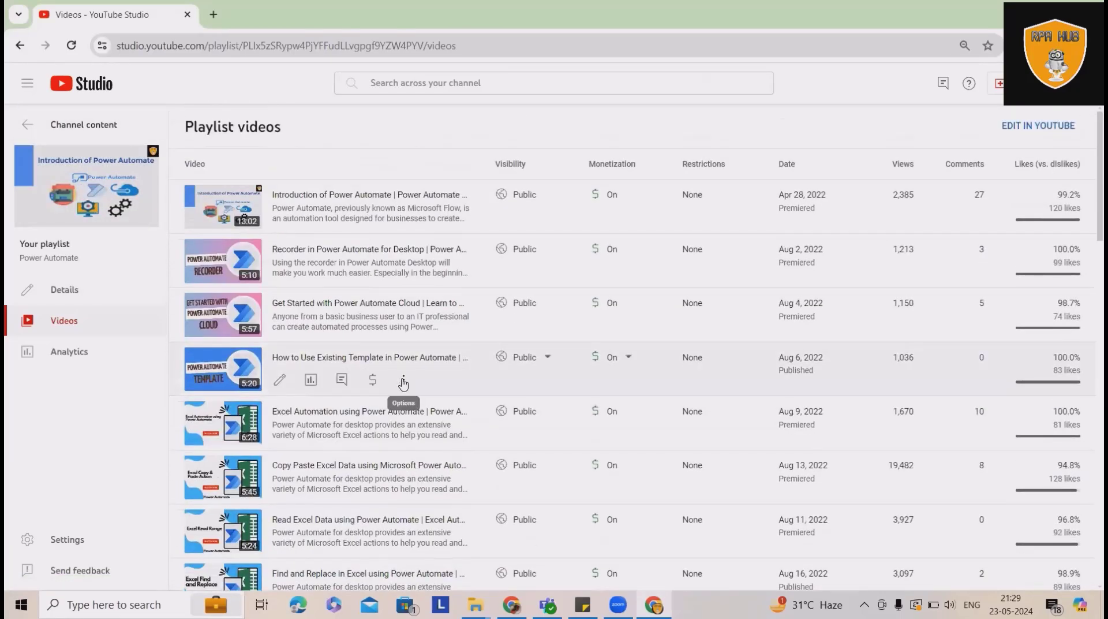
pyautogui.scroll(-20, 404, 383)
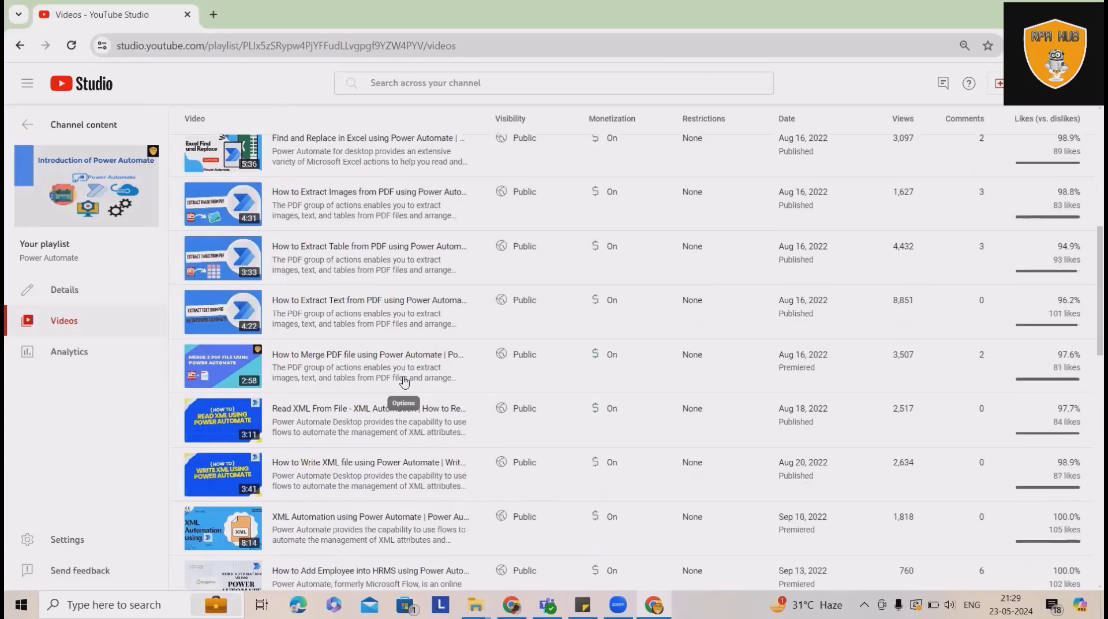
pyautogui.scroll(8, 404, 378)
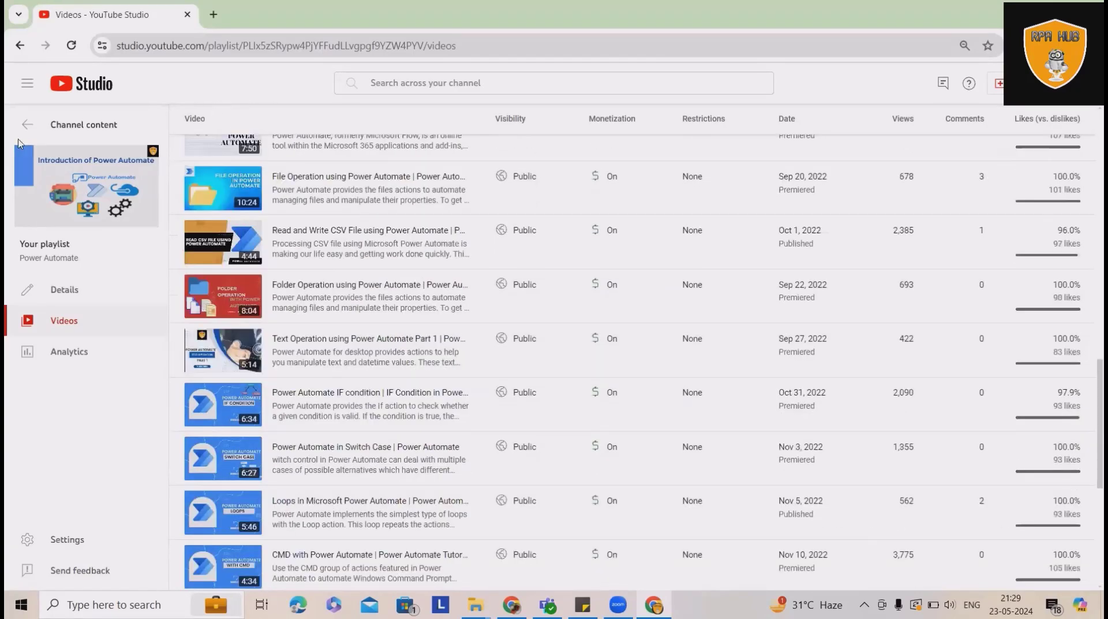
pyautogui.click(28, 124)
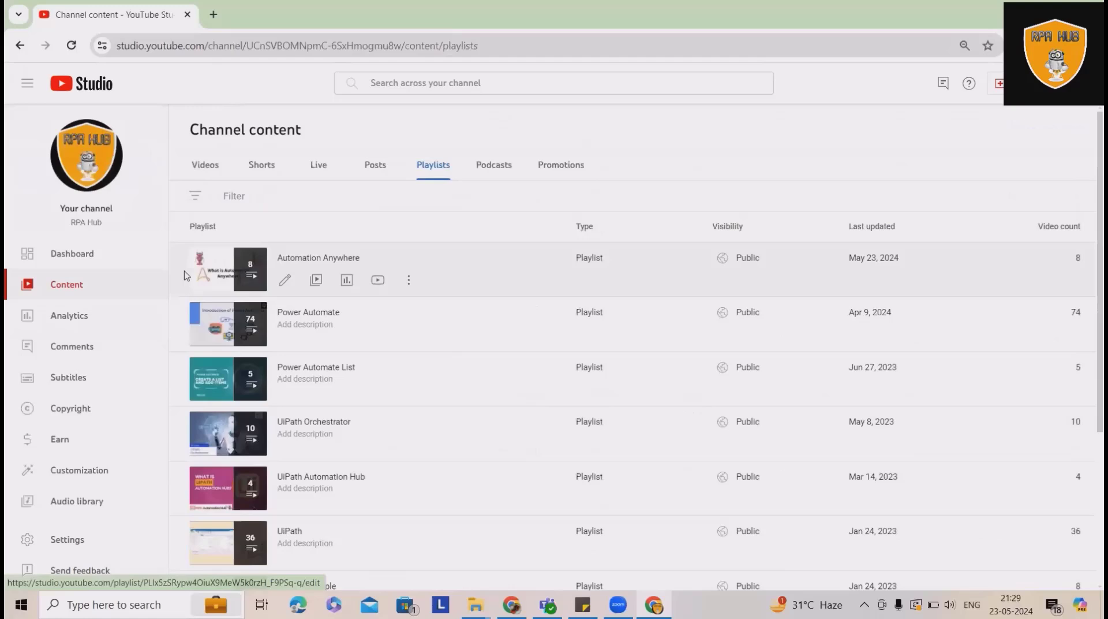